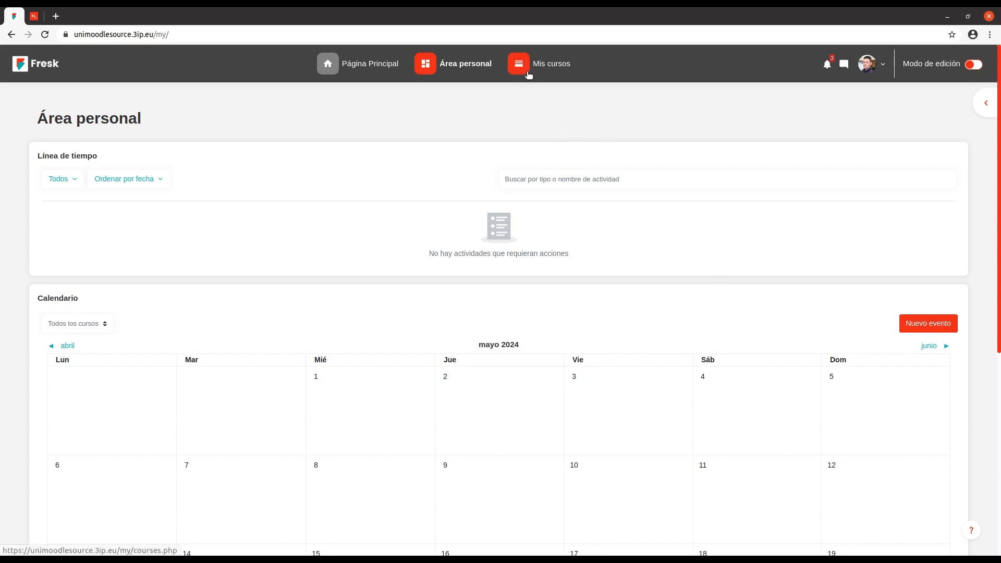
- Open Curso de Javascript and go to its remote course restoration page
click(545, 71)
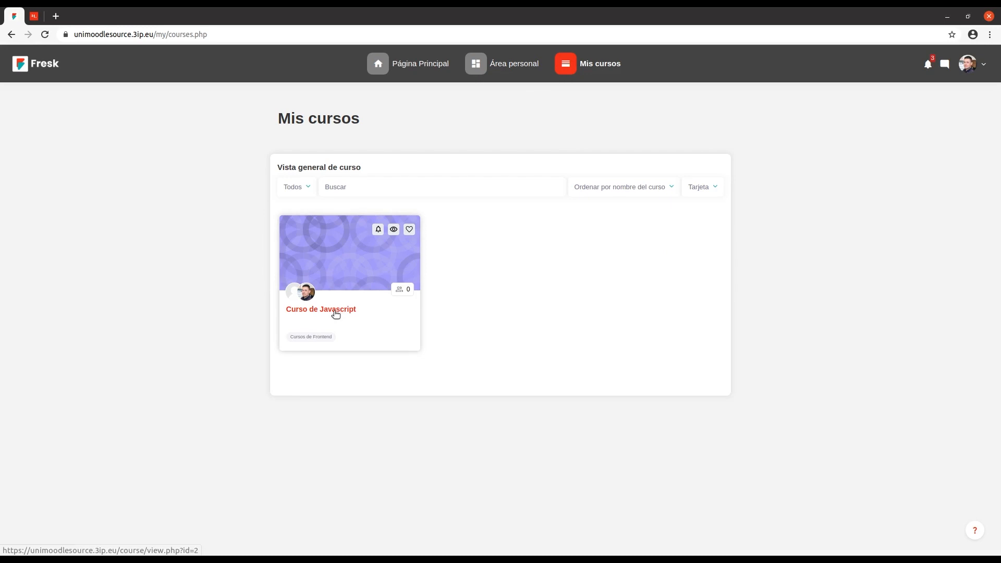
click(335, 312)
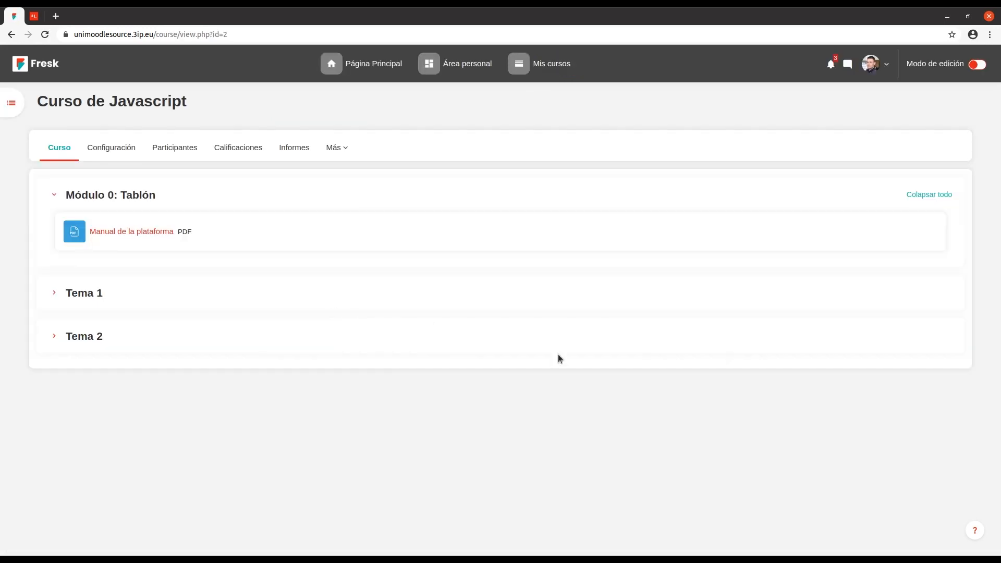
click(333, 150)
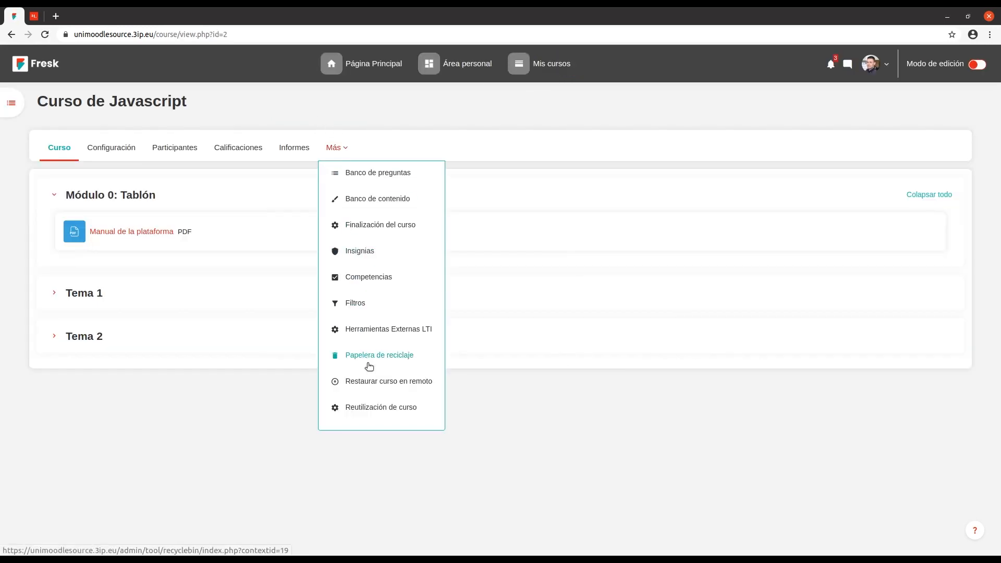
click(374, 383)
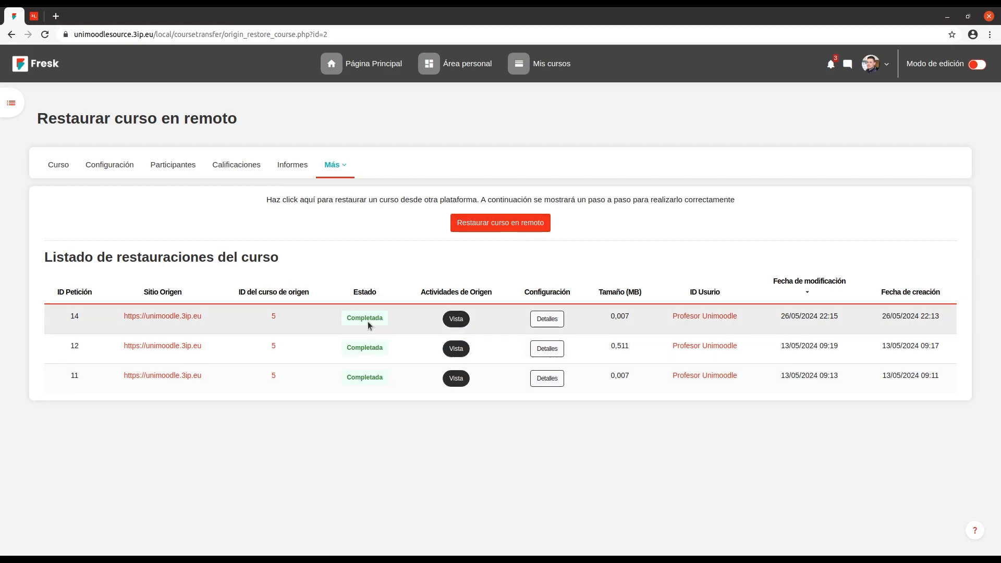
- Review the source activities and configuration details of restoration request 14
click(457, 325)
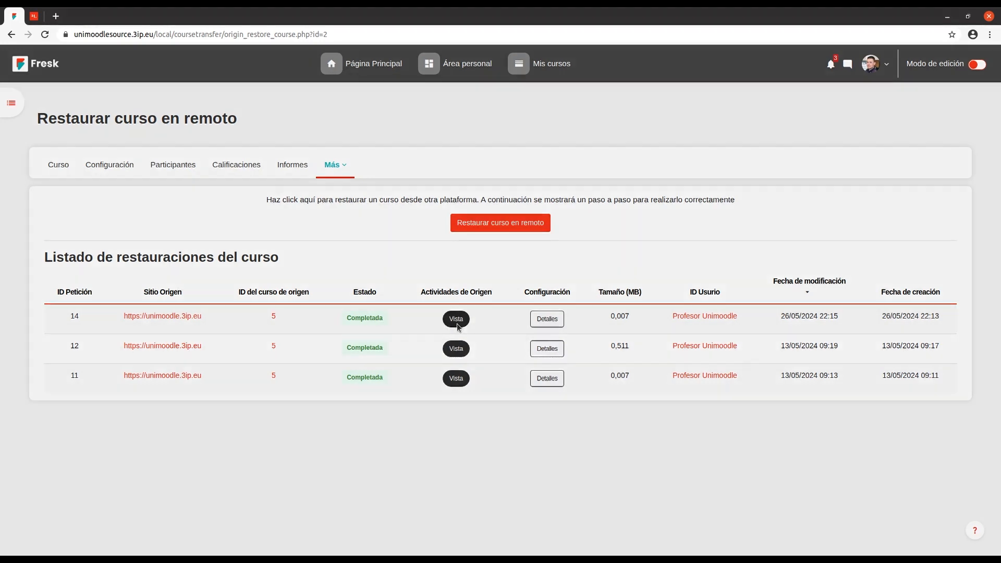
click(552, 325)
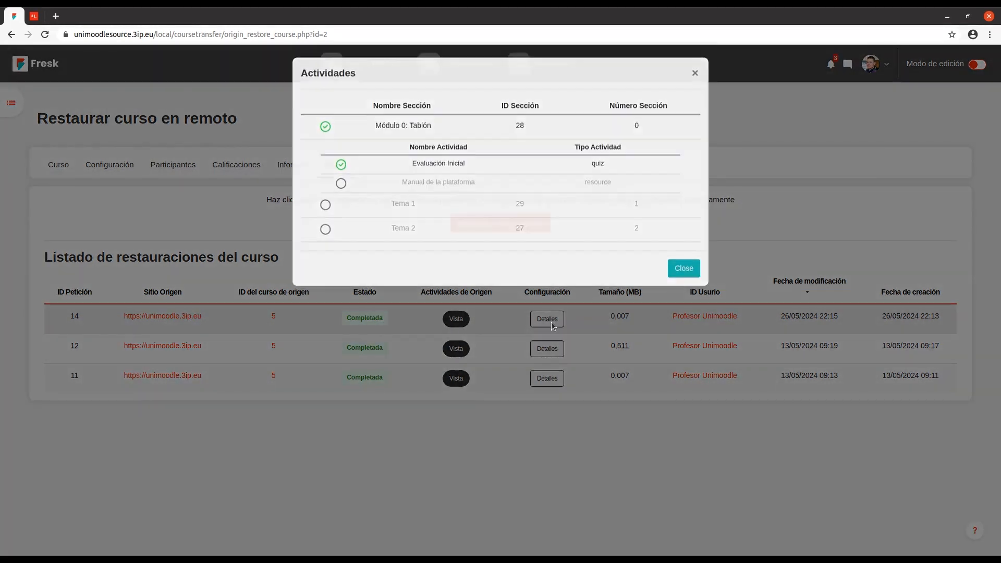
click(553, 321)
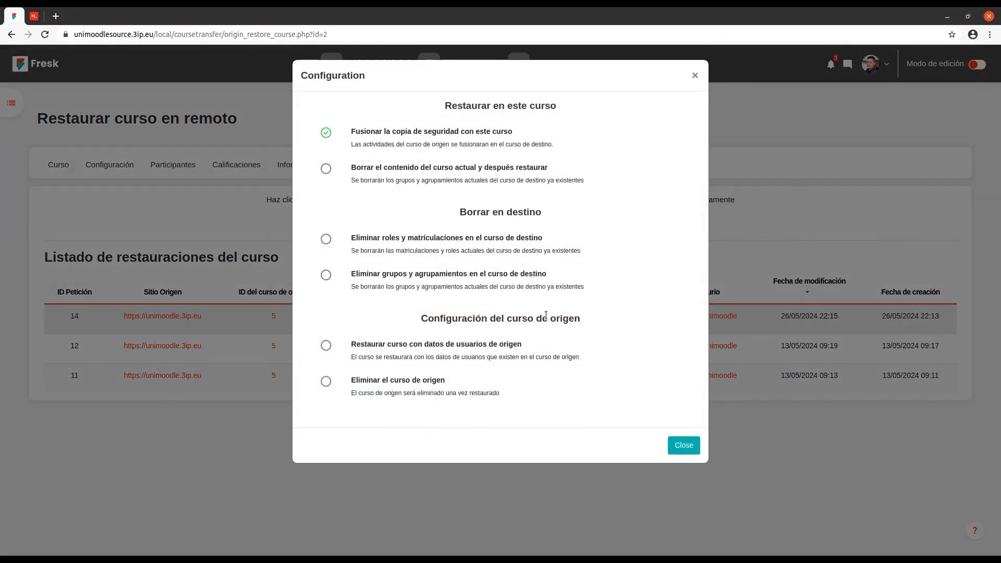
key(Escape)
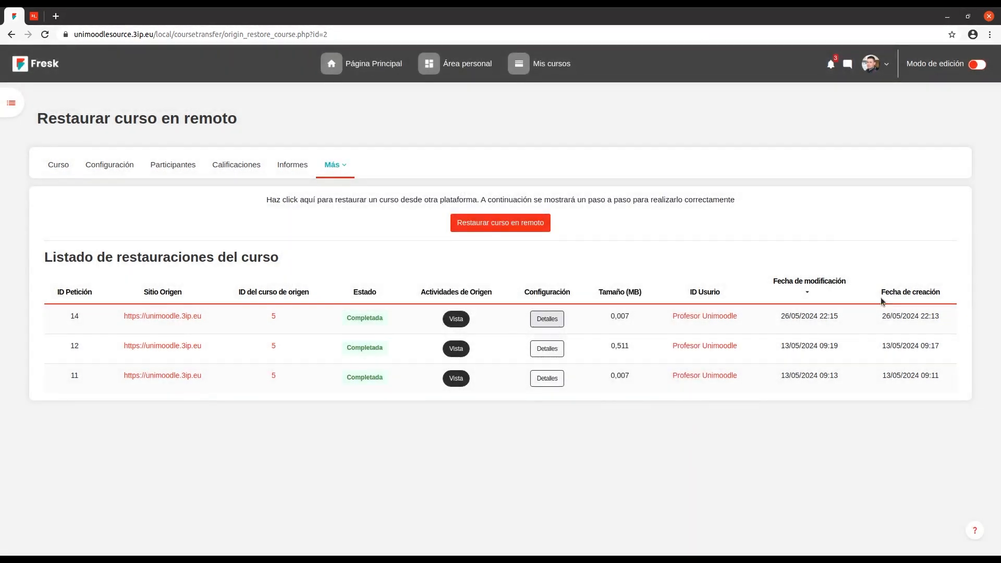
click(532, 225)
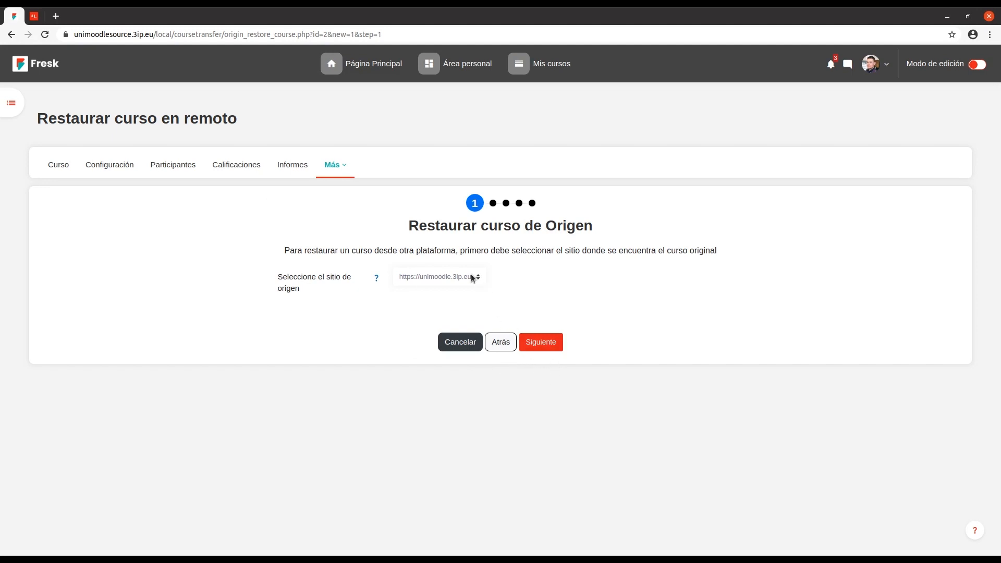
click(553, 344)
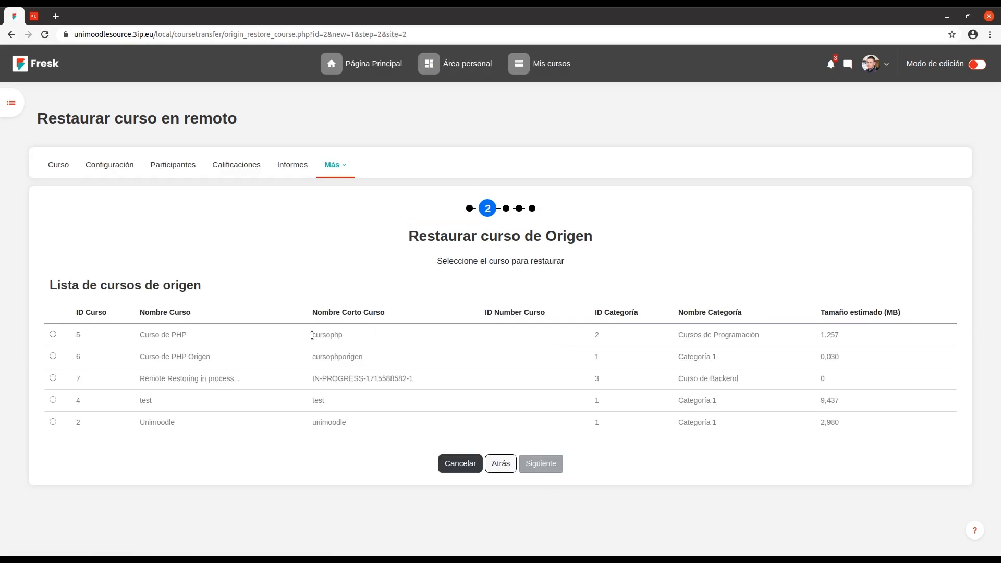
click(53, 334)
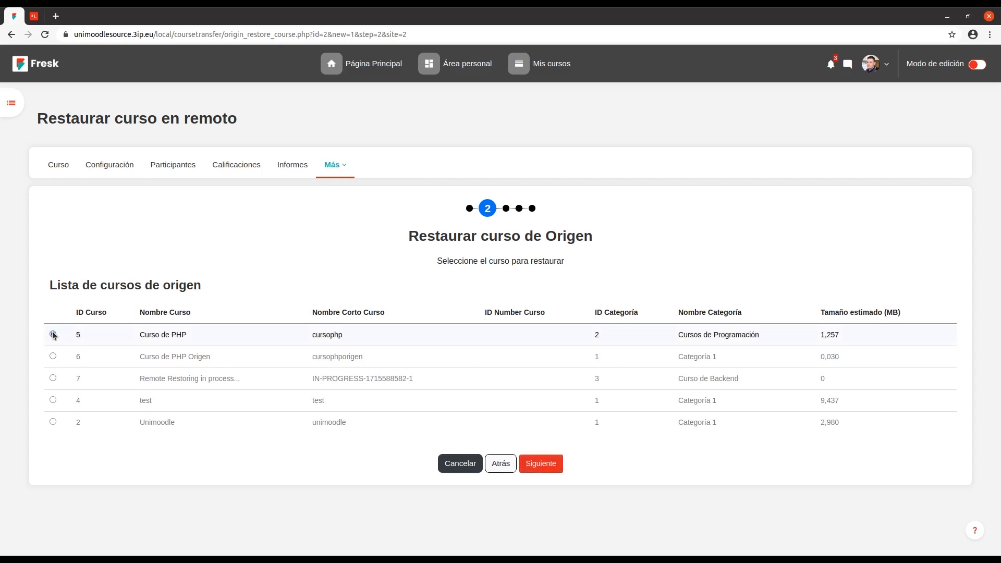
click(541, 463)
- Include the section Módulo 0: Tablón with Evaluación Inicial but without Manual de la plataforma, and continue to the restoration configuration
scroll(485, 328, down, 3)
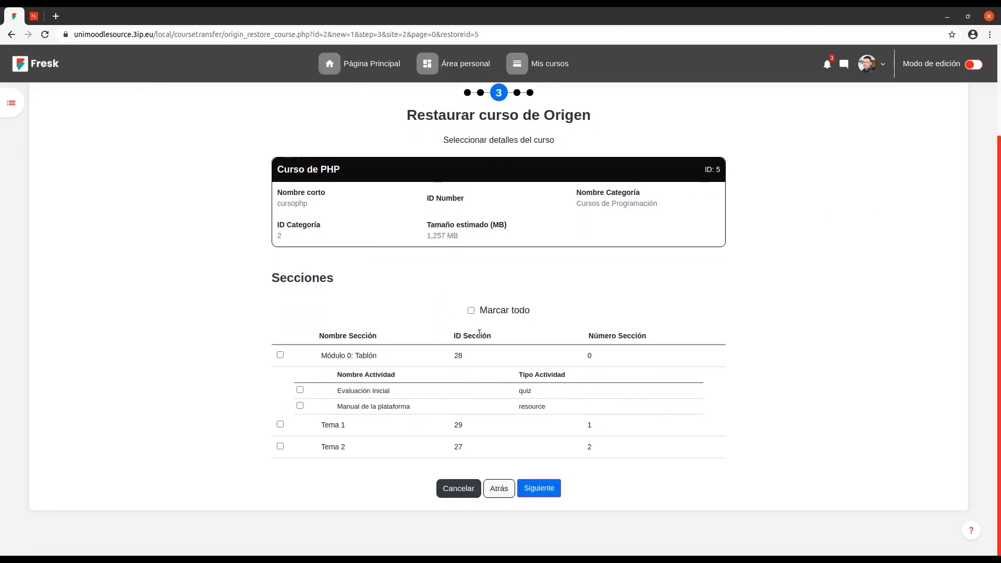
click(280, 355)
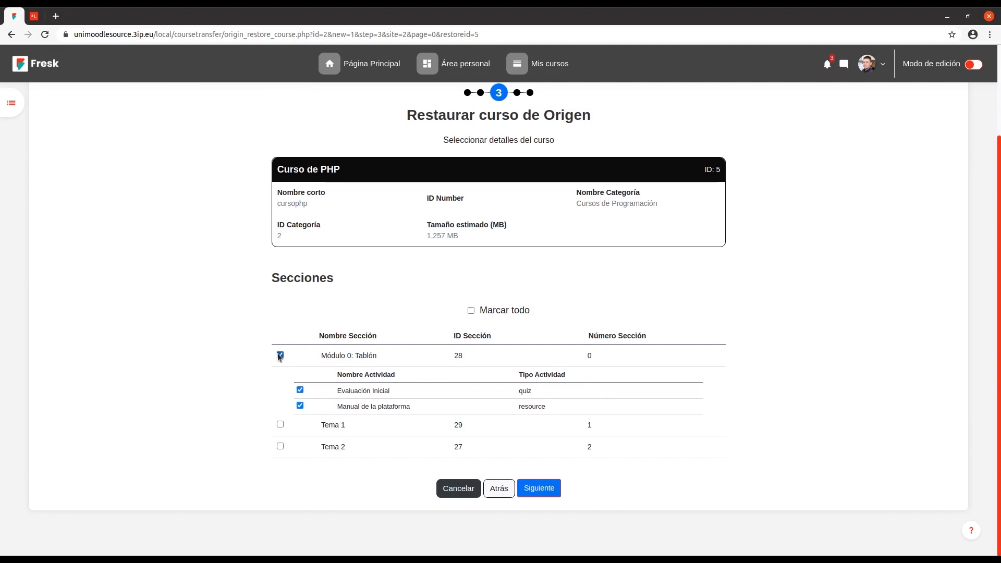
click(300, 406)
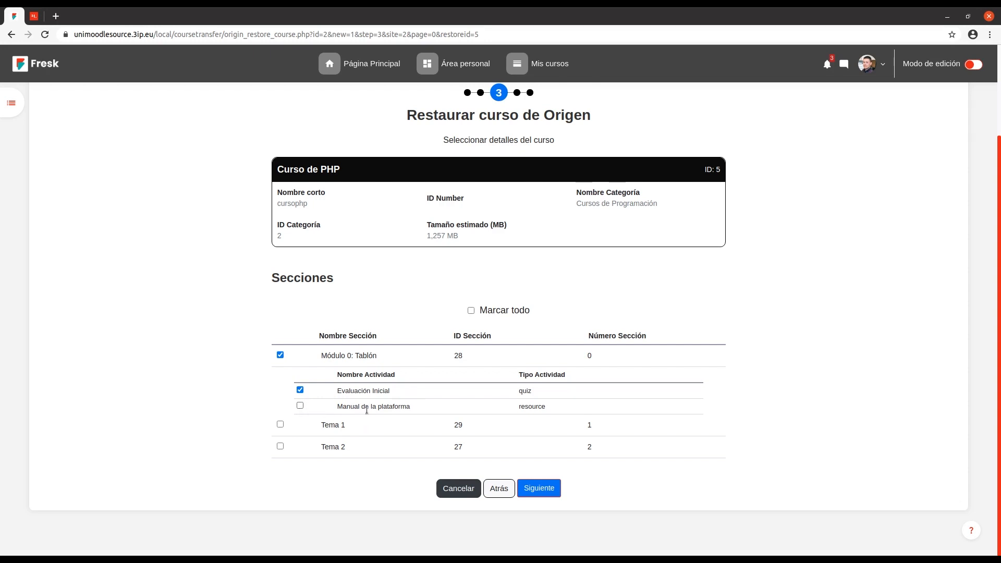
click(537, 492)
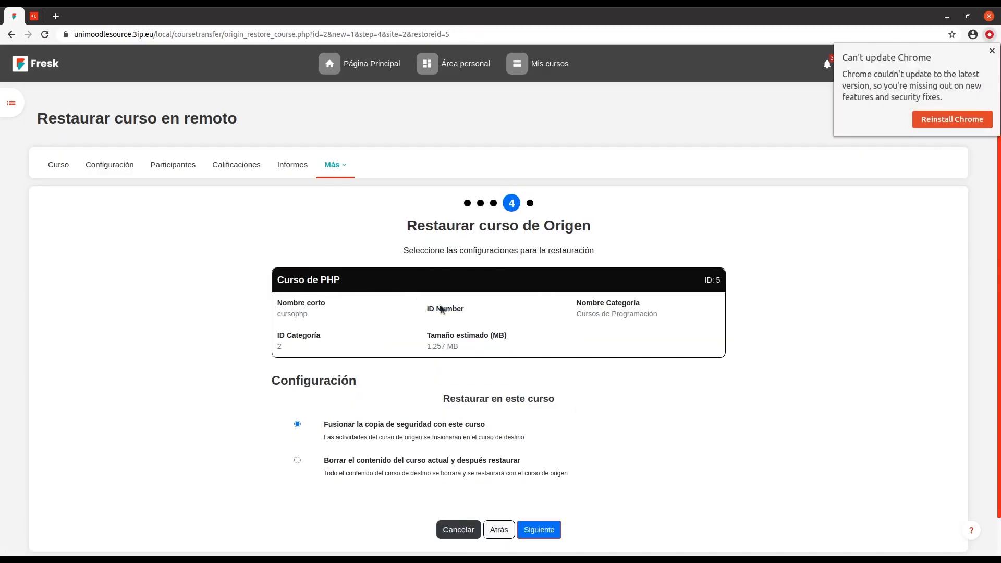
- Keep the option to merge the backup with this course and execute the restoration
scroll(576, 365, down, 2)
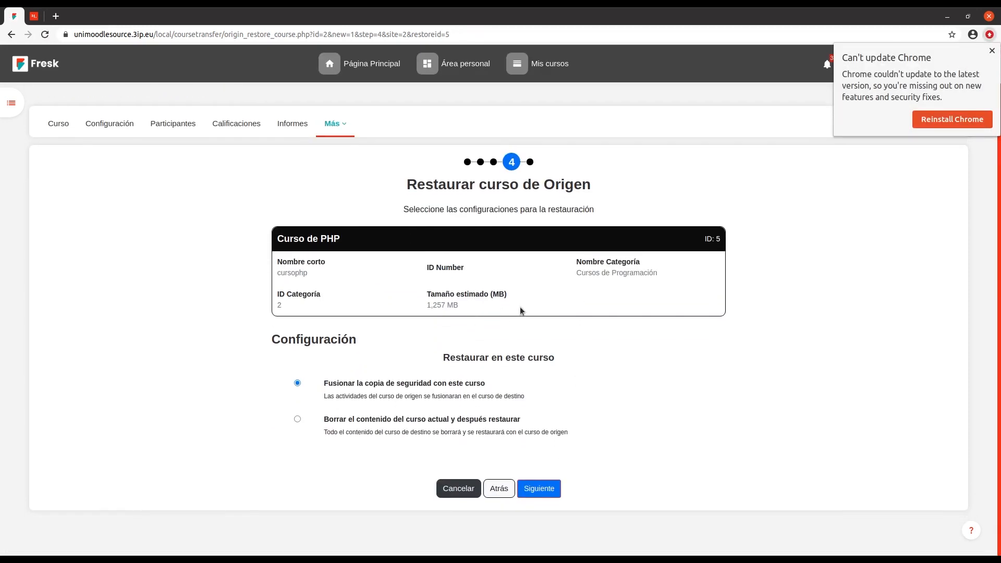
click(992, 50)
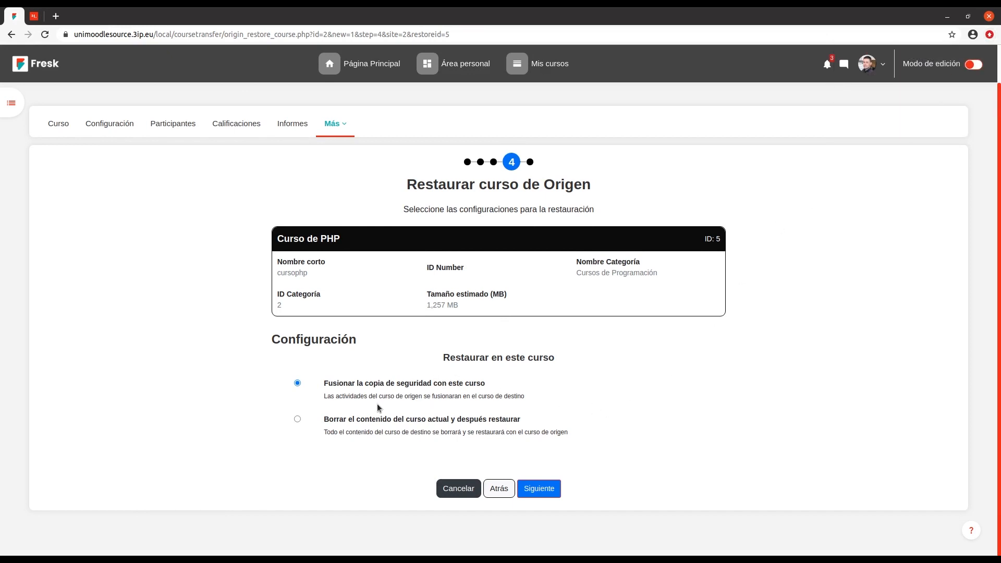
click(546, 493)
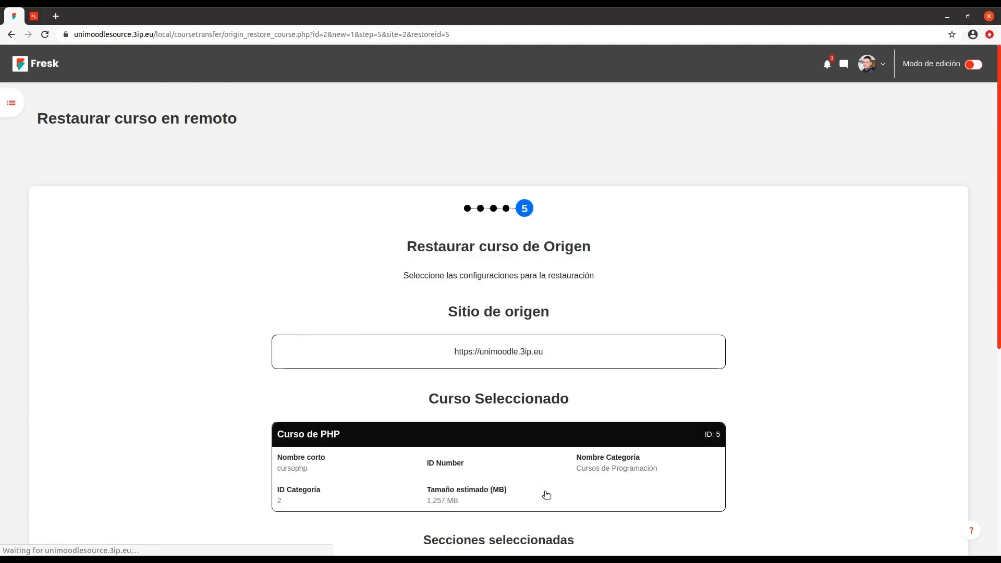
scroll(586, 298, down, 2)
scroll(586, 301, down, 5)
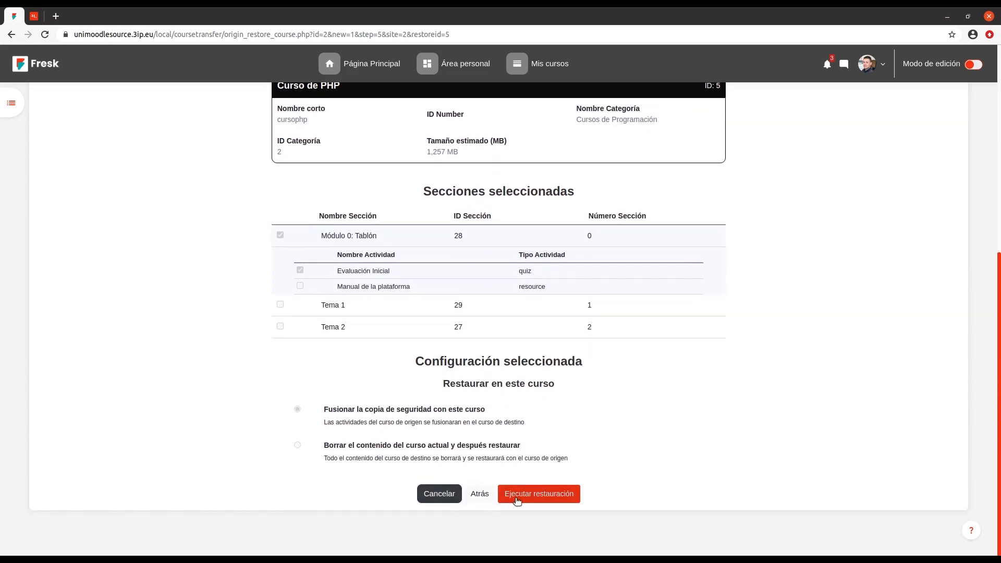
click(515, 498)
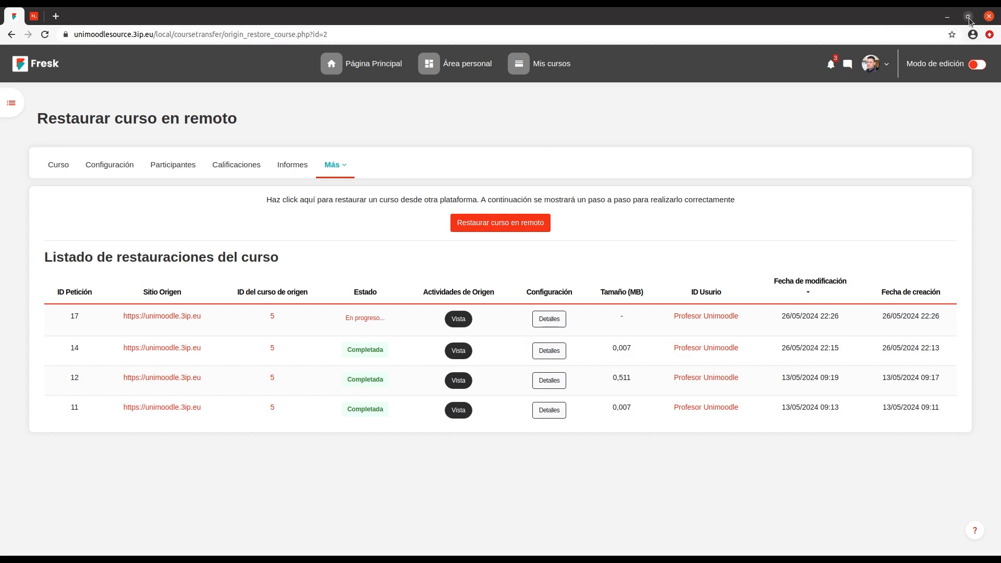
- Check the status of restoration request 17 by reloading the list, and review its configuration and source activities
click(45, 36)
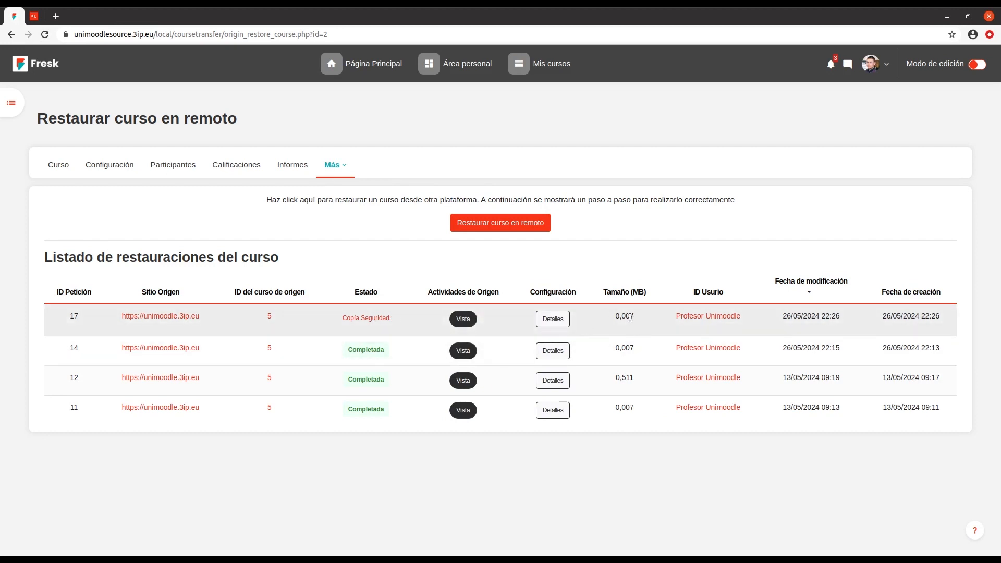
click(554, 322)
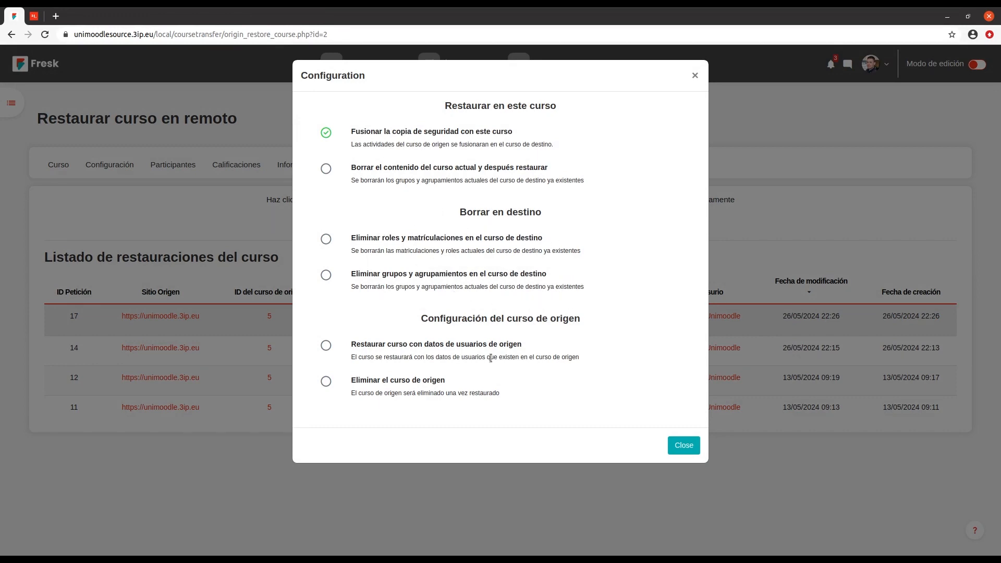
key(Escape)
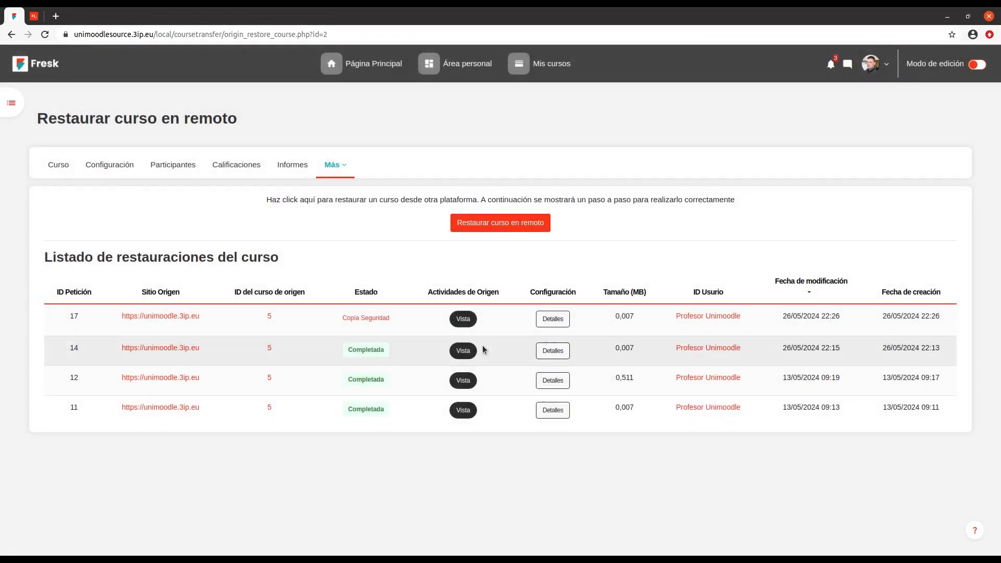
click(469, 321)
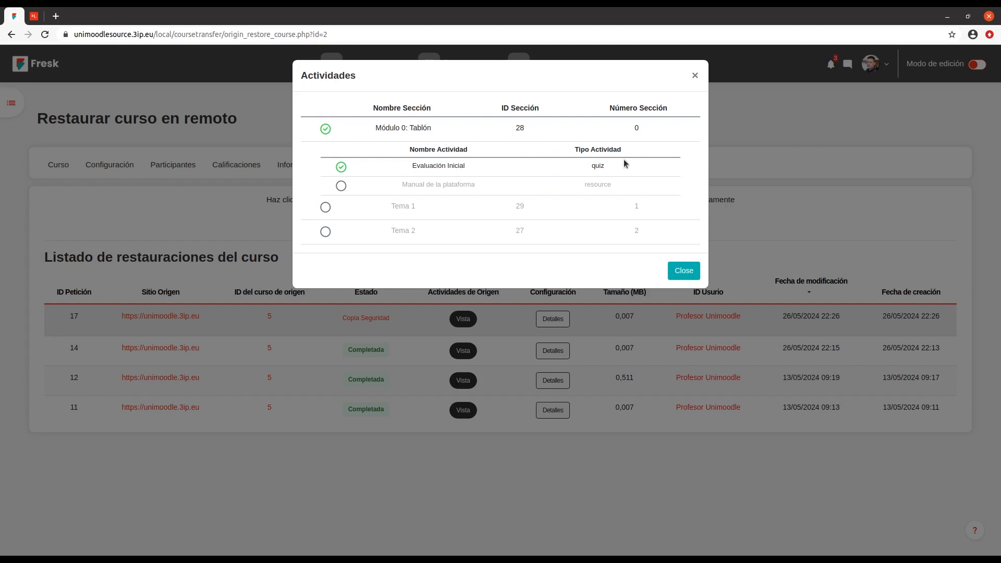
click(695, 76)
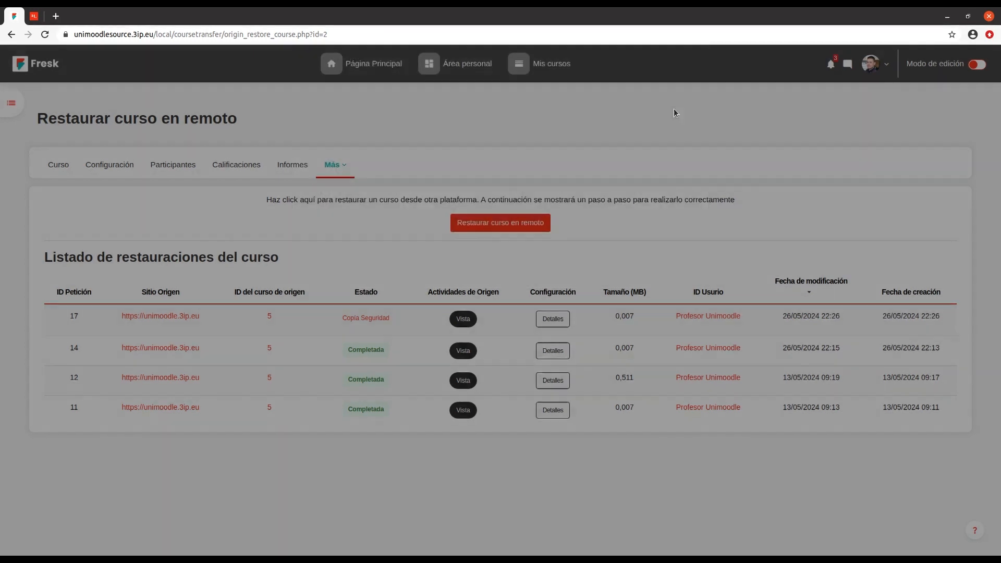
click(45, 34)
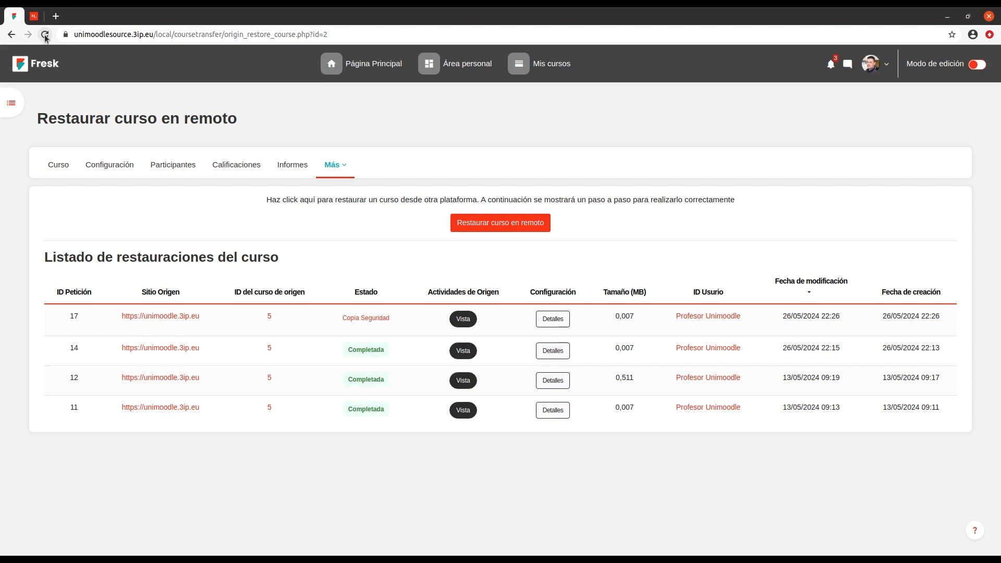
click(45, 36)
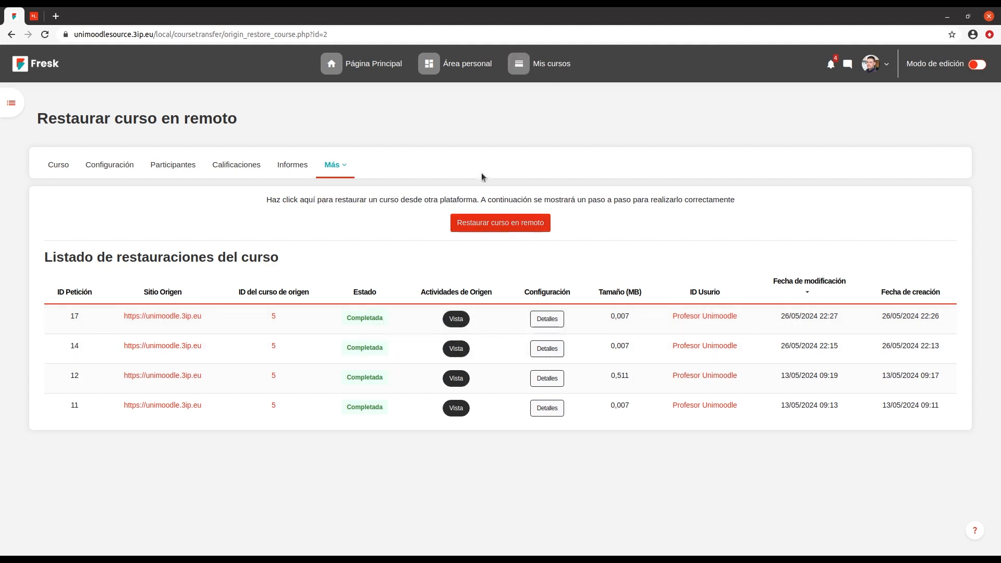
- Open the restored Evaluación Inicial quiz in Curso de Javascript to check it
click(542, 67)
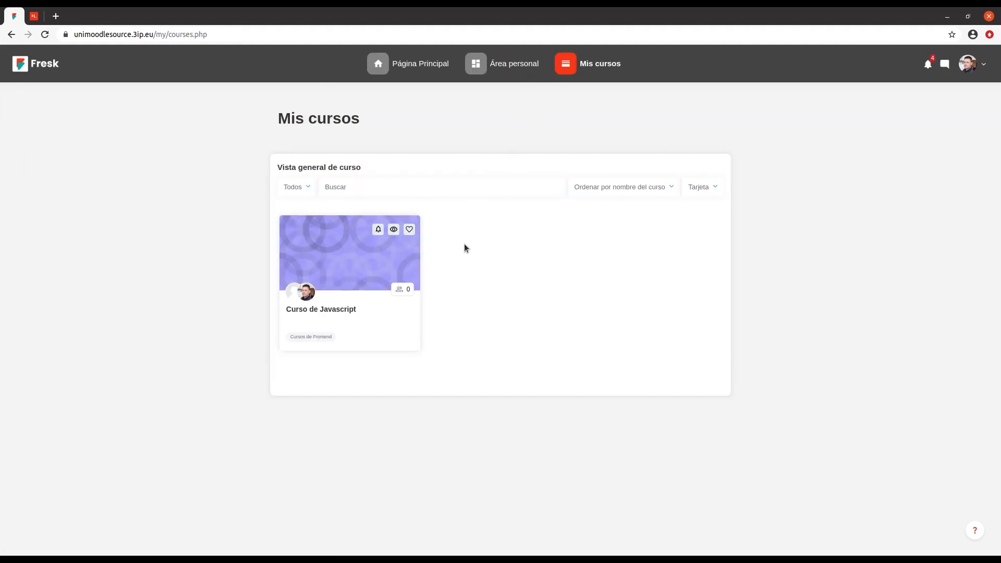
click(338, 309)
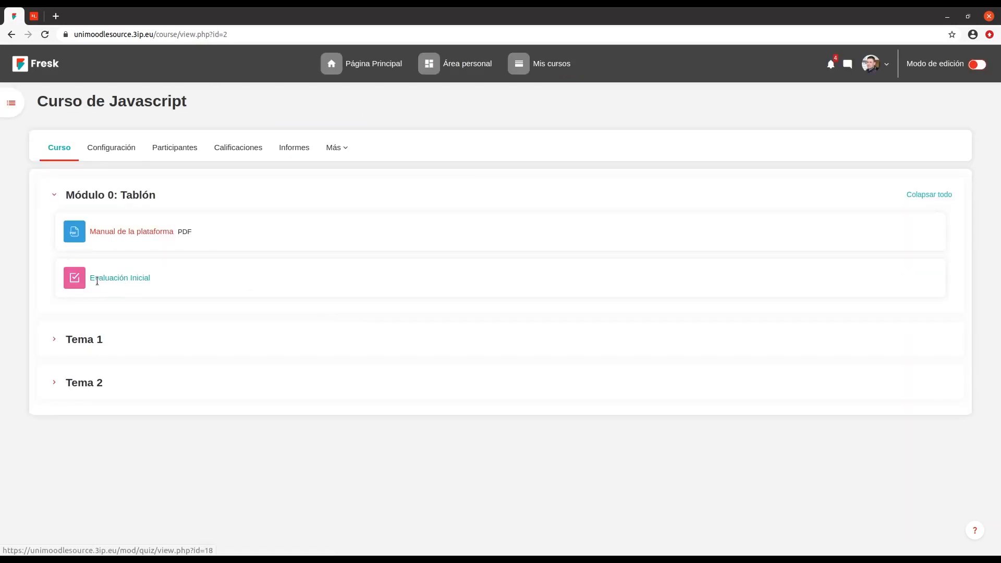
click(95, 280)
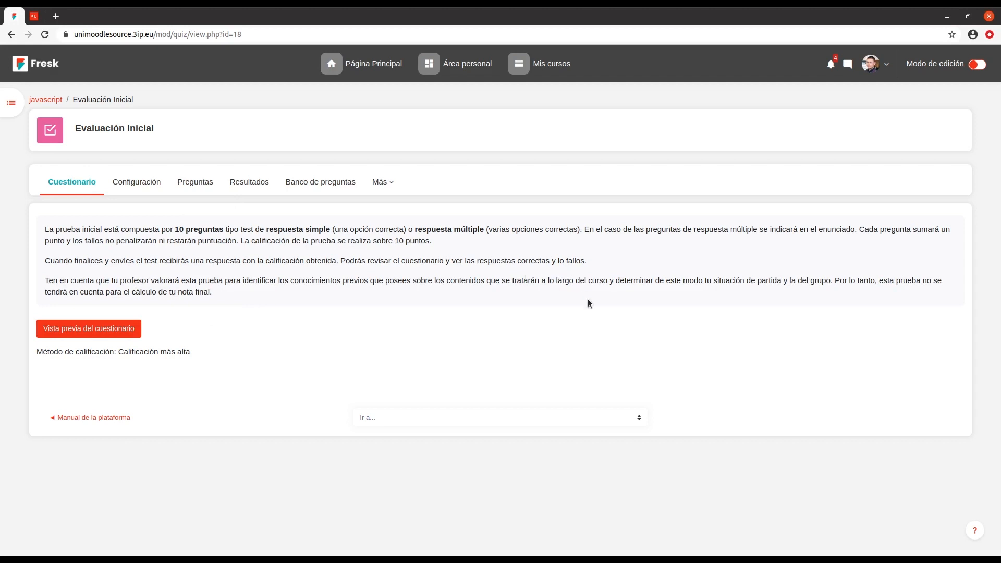
- Log out of unimoodlesource.3ip.eu and open the Extensiones section of the site administration on unimoodle.3ip.eu
click(875, 66)
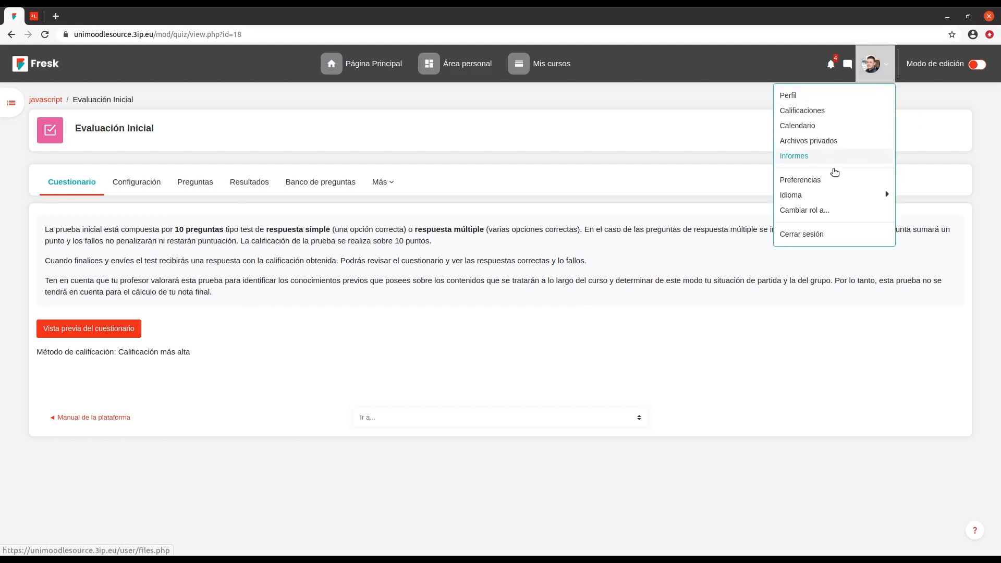
click(811, 235)
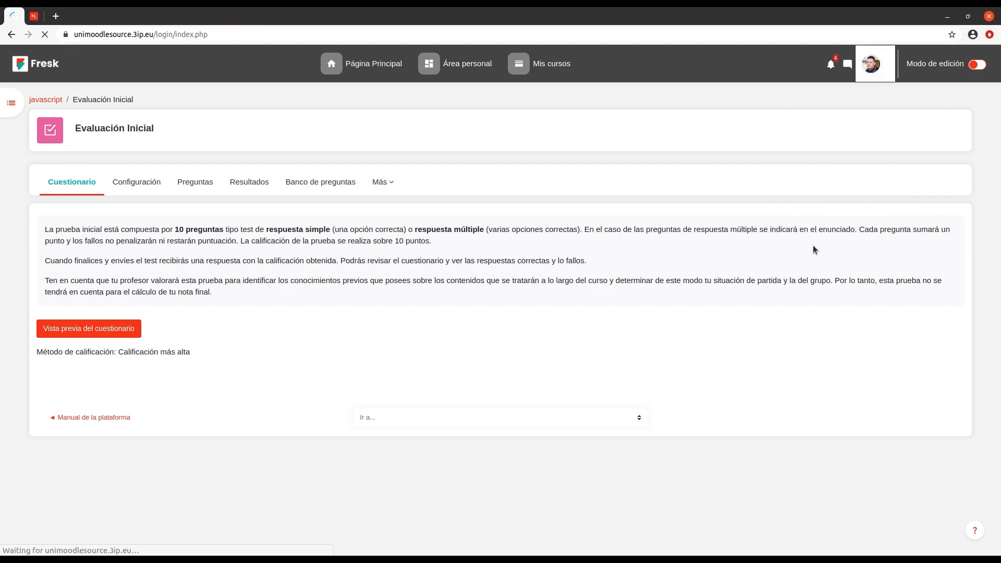
click(34, 16)
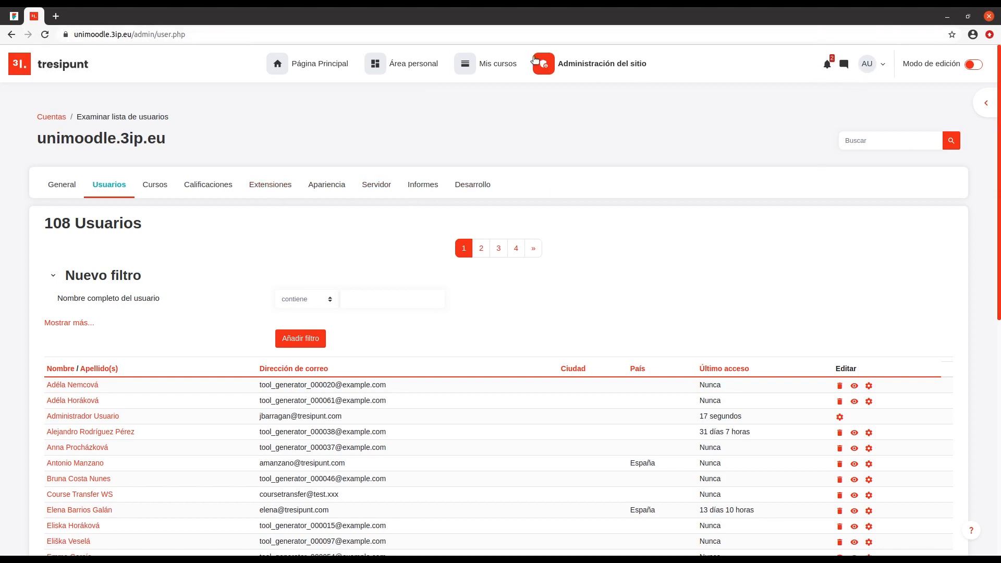
click(562, 63)
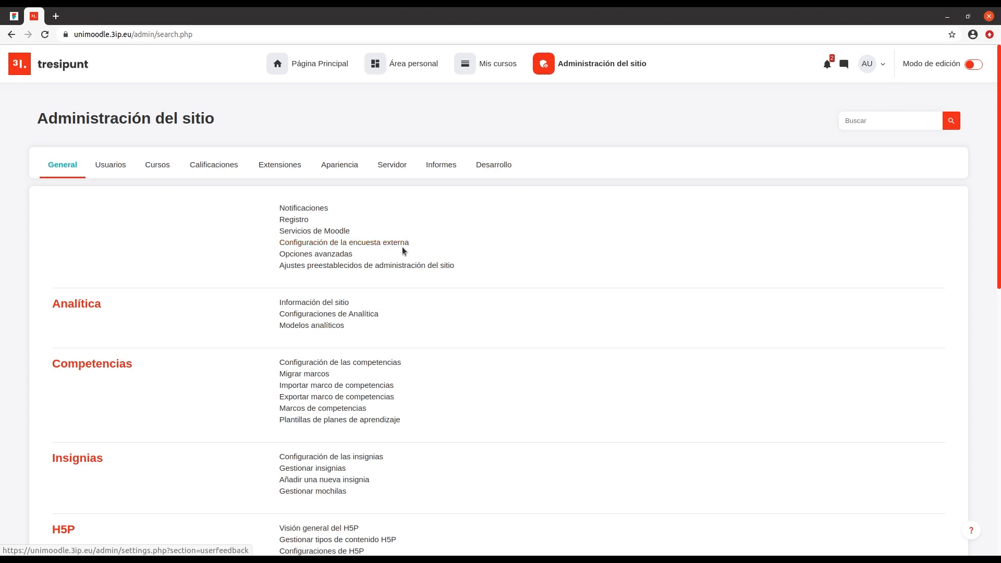
click(285, 165)
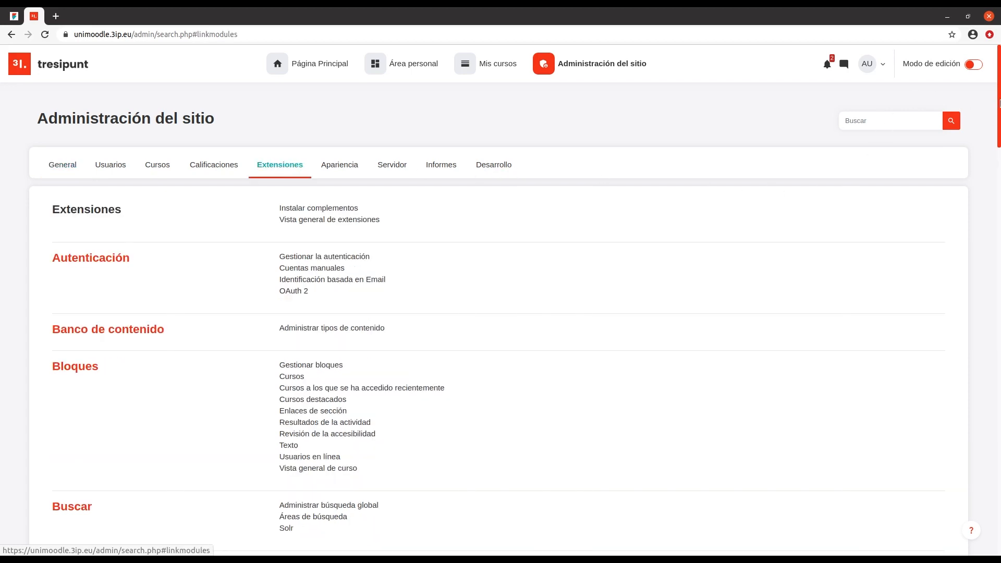
- Open the Registros ejecuciones of Restaurar cursos remotos and check the error reported for restoration request 16
drag(999, 102, 931, 540)
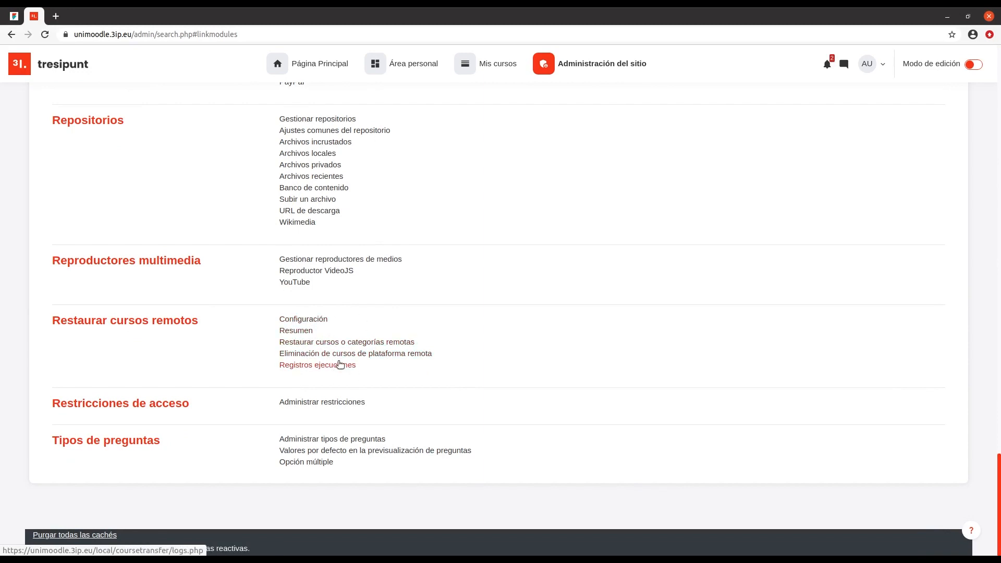
click(299, 366)
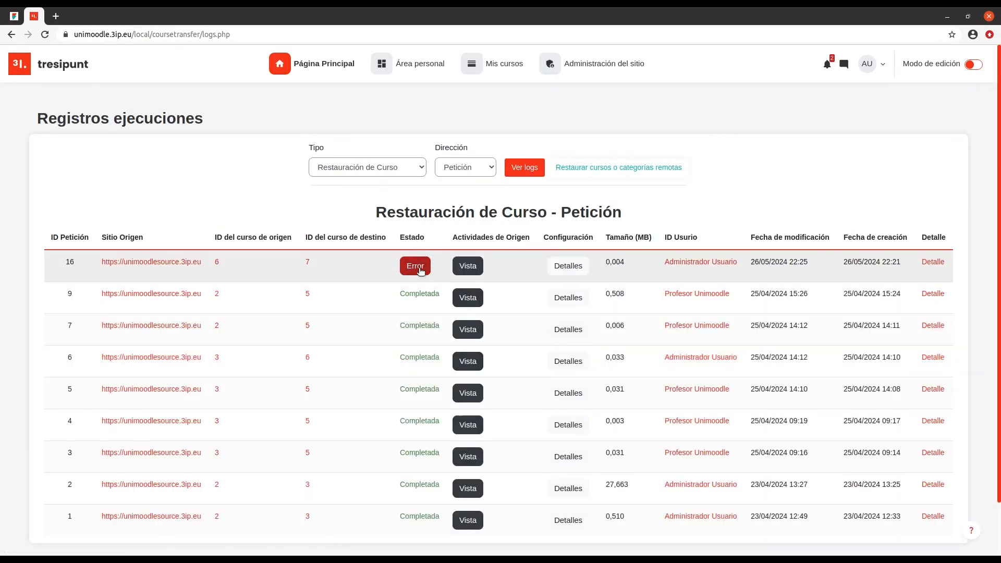
mouse_move(421, 270)
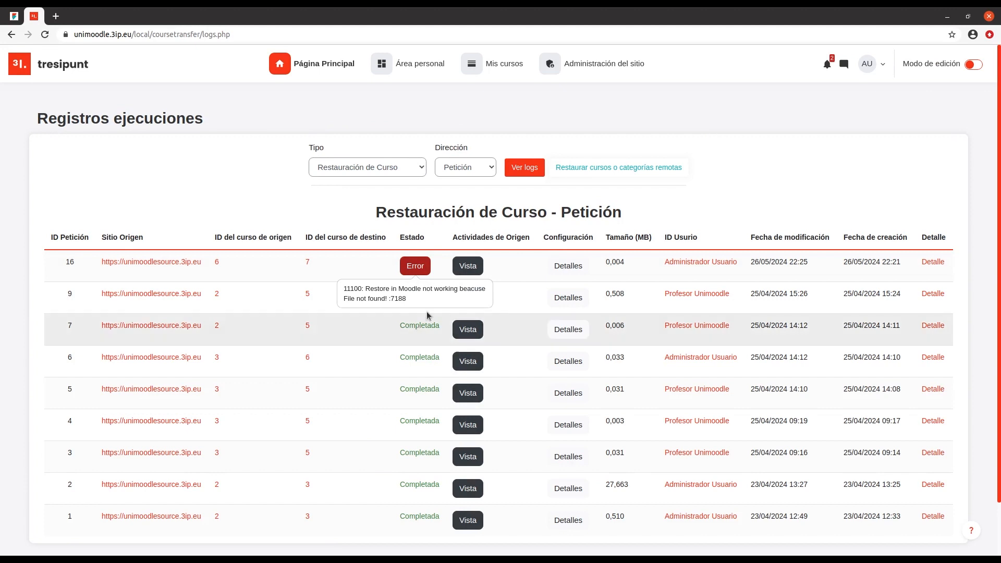
key(F1)
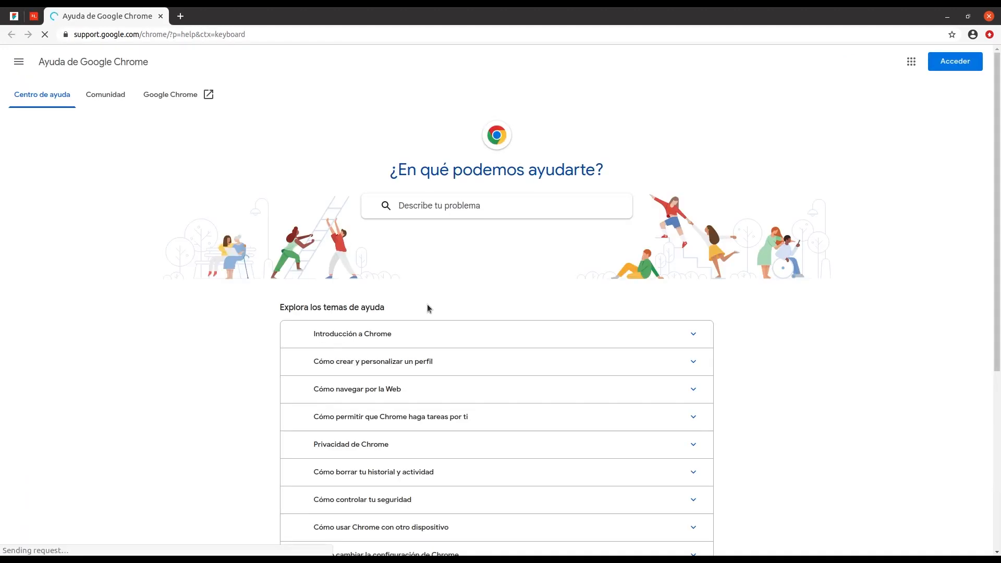
key(ctrl+w)
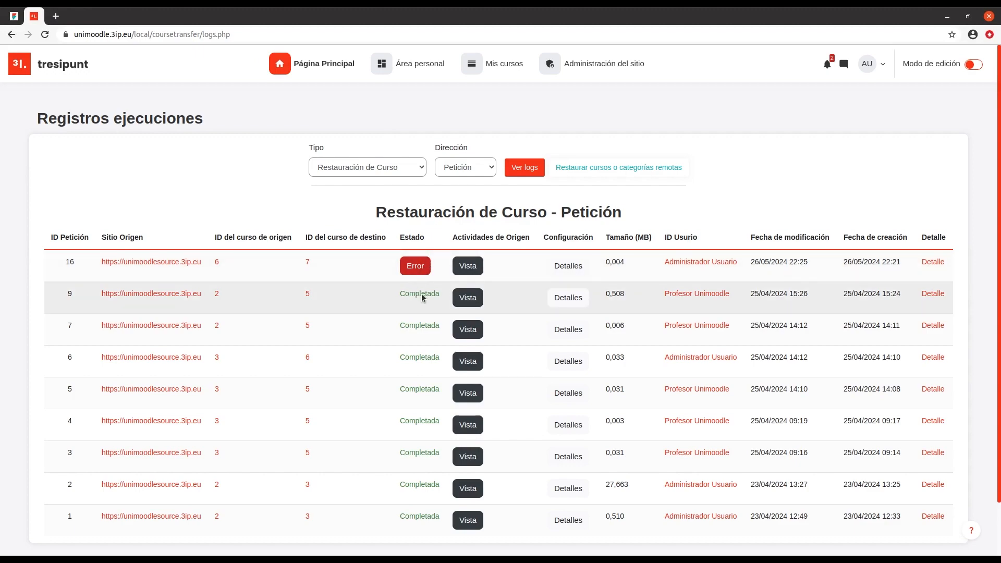
- Review the source activities and the configuration of restoration request 9
click(466, 298)
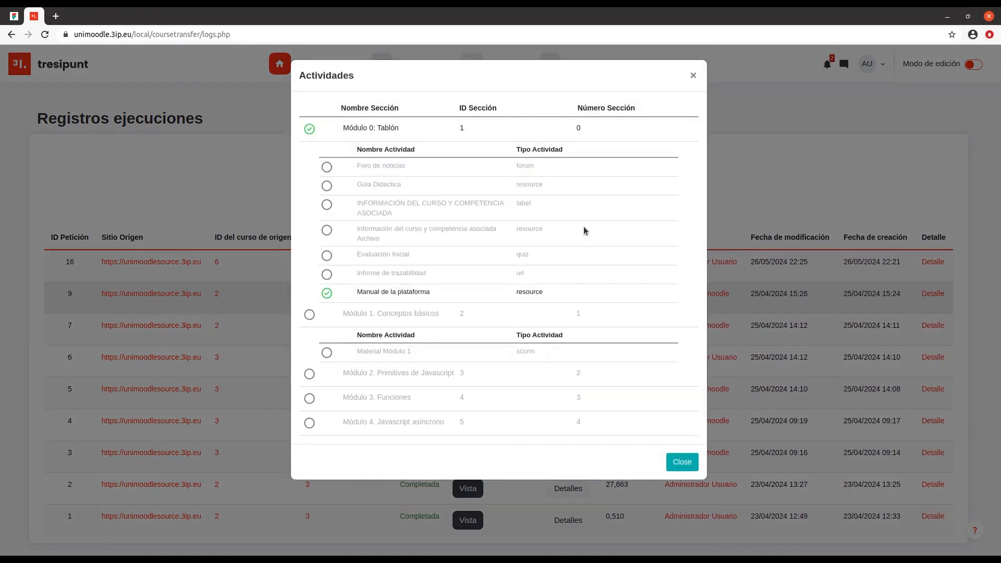
click(693, 75)
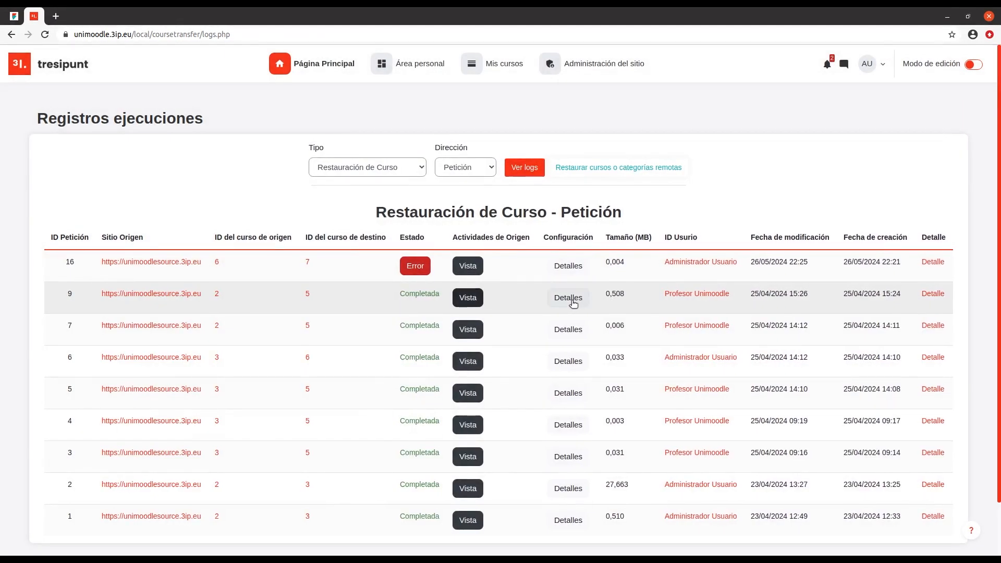
click(569, 297)
click(692, 72)
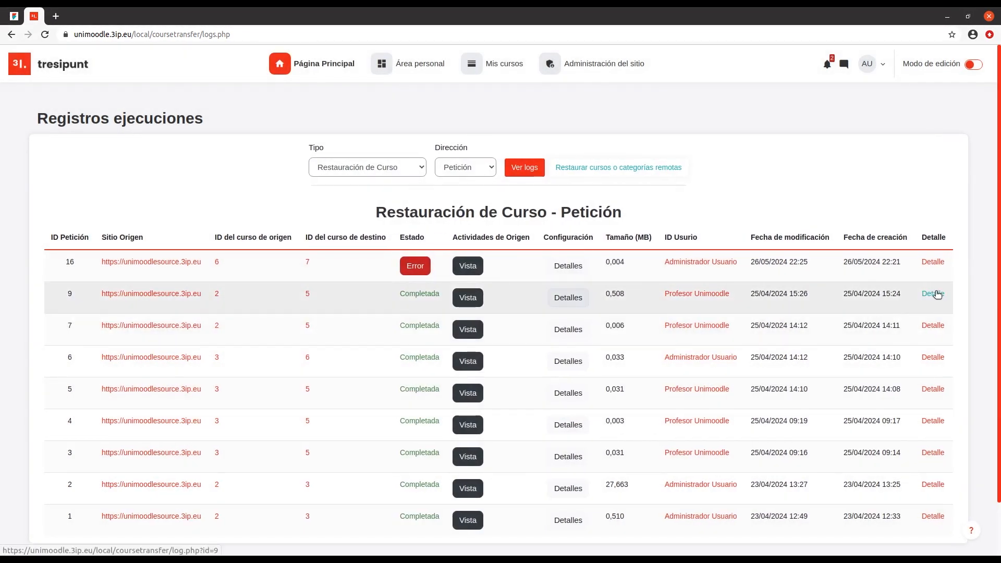
- Examine the full log detail of request 9 through to its Errores section, and close it
click(933, 294)
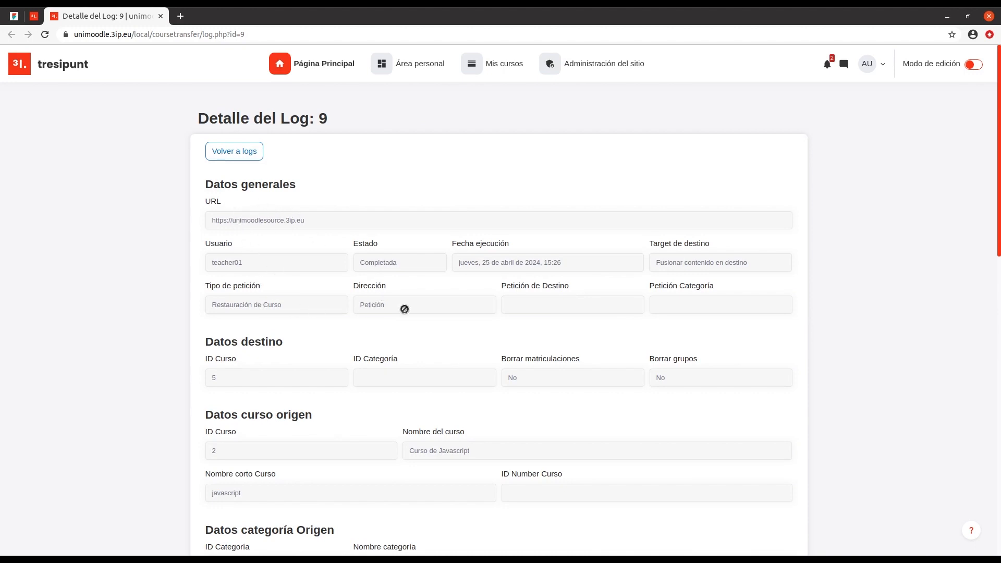
scroll(404, 309, down, 5)
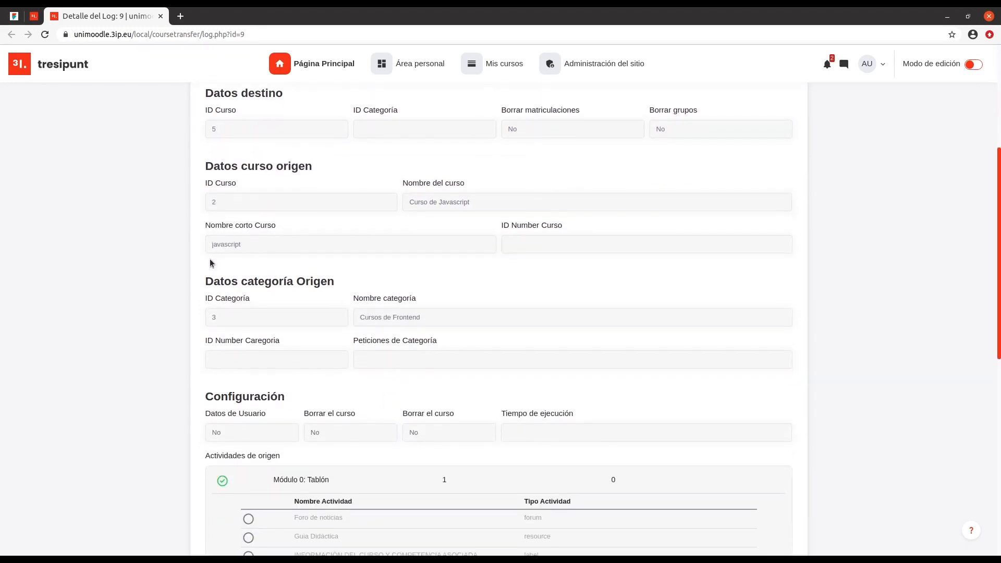
scroll(286, 364, down, 5)
scroll(339, 383, down, 5)
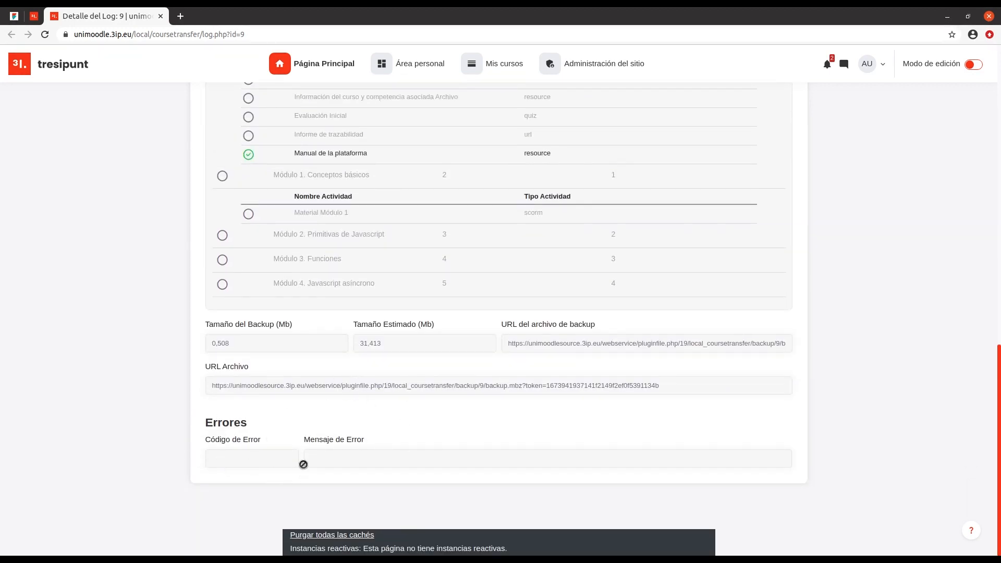
click(160, 16)
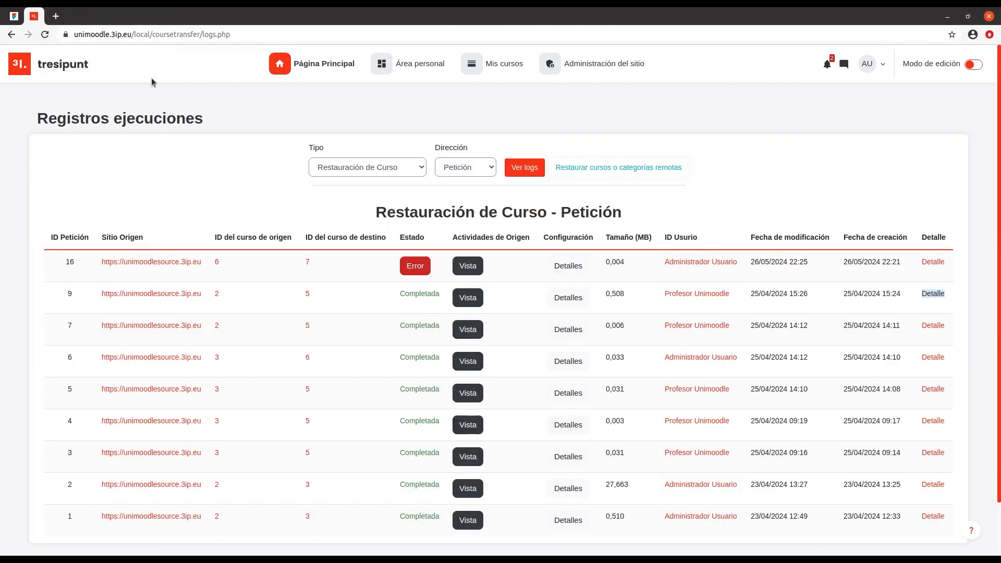
- Return to the Extensiones administration and review the Configuración page of Restaurar cursos remotos
click(9, 36)
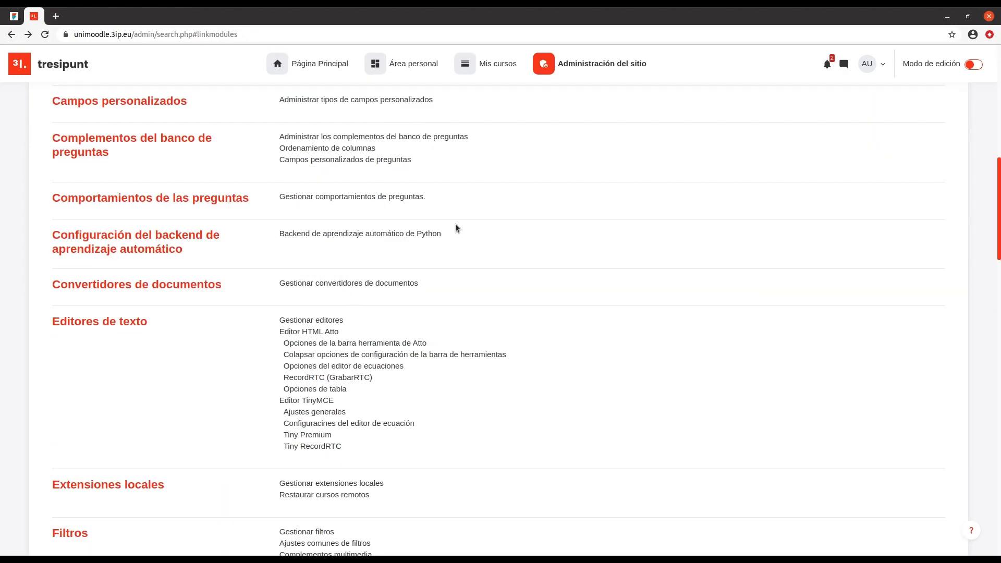
scroll(625, 417, down, 12)
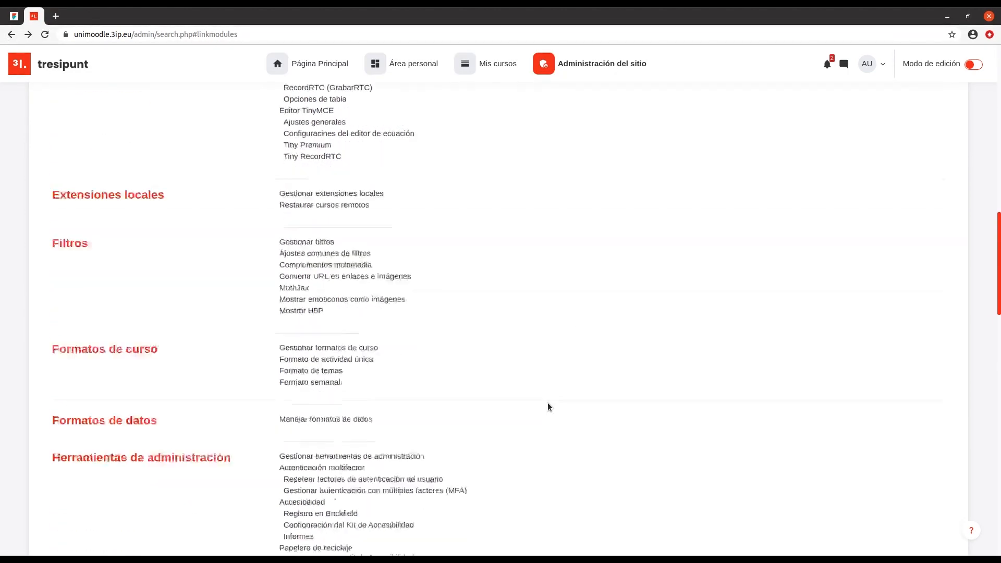
scroll(436, 454, down, 5)
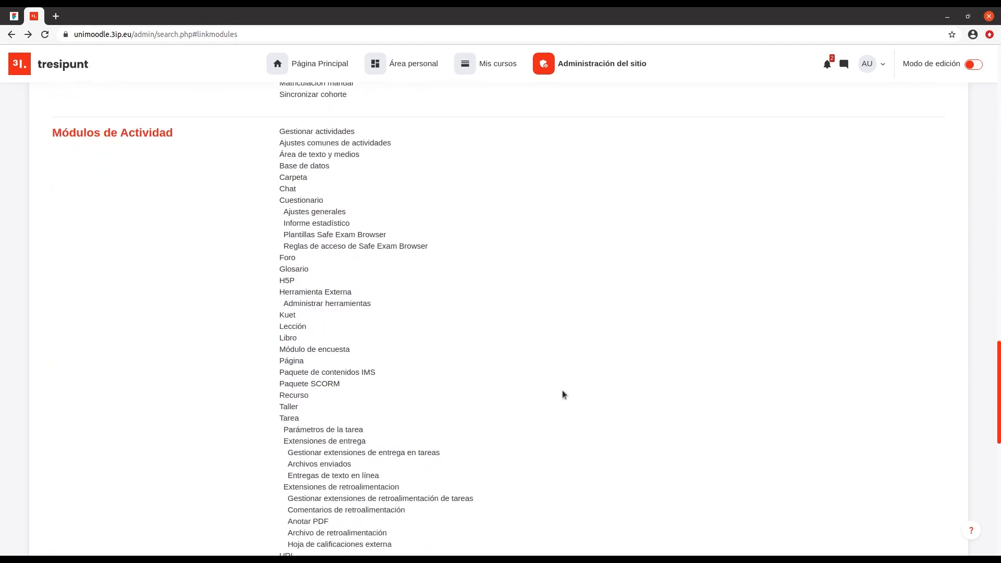
drag(996, 438, 995, 491)
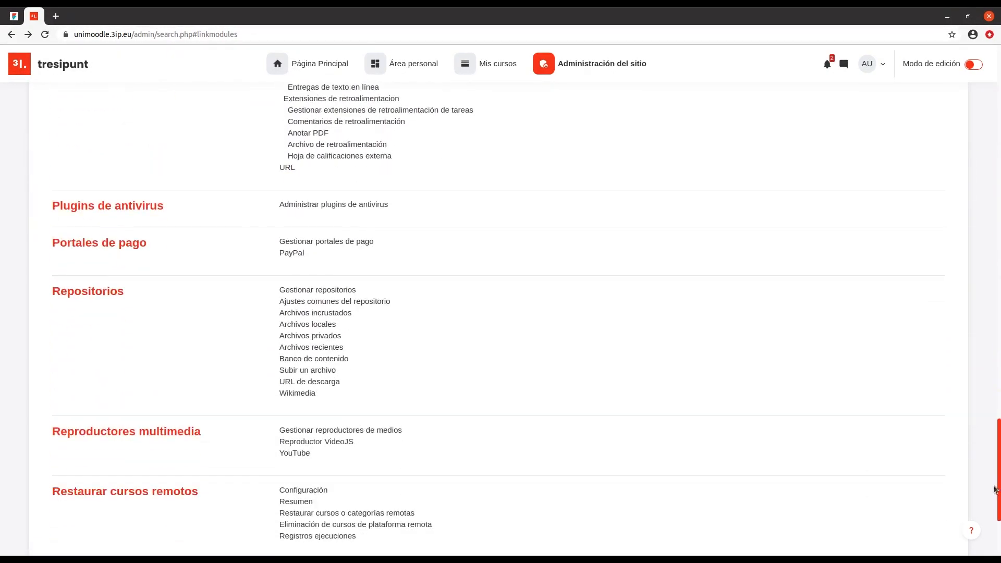
scroll(527, 513, down, 3)
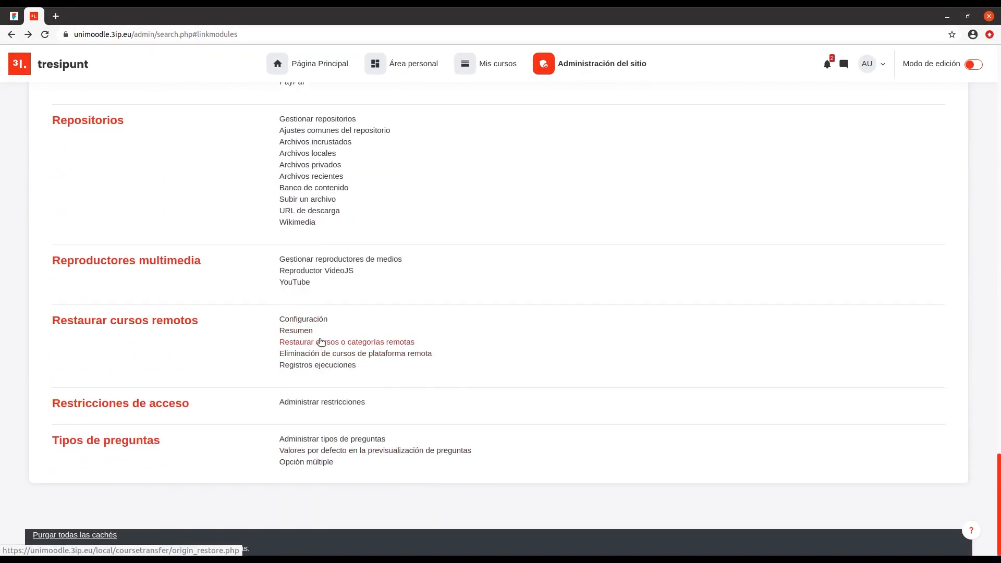
click(299, 320)
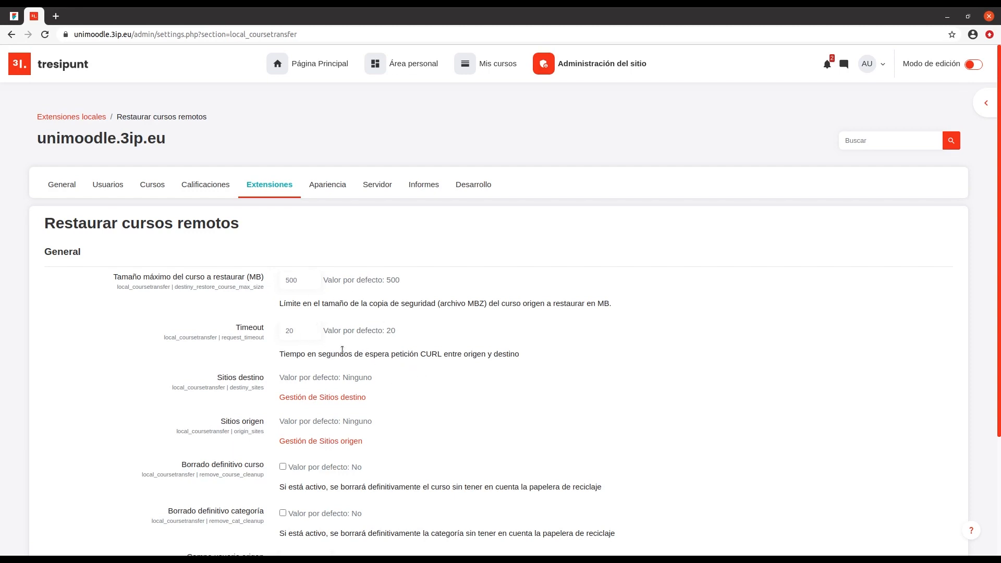
scroll(371, 368, down, 3)
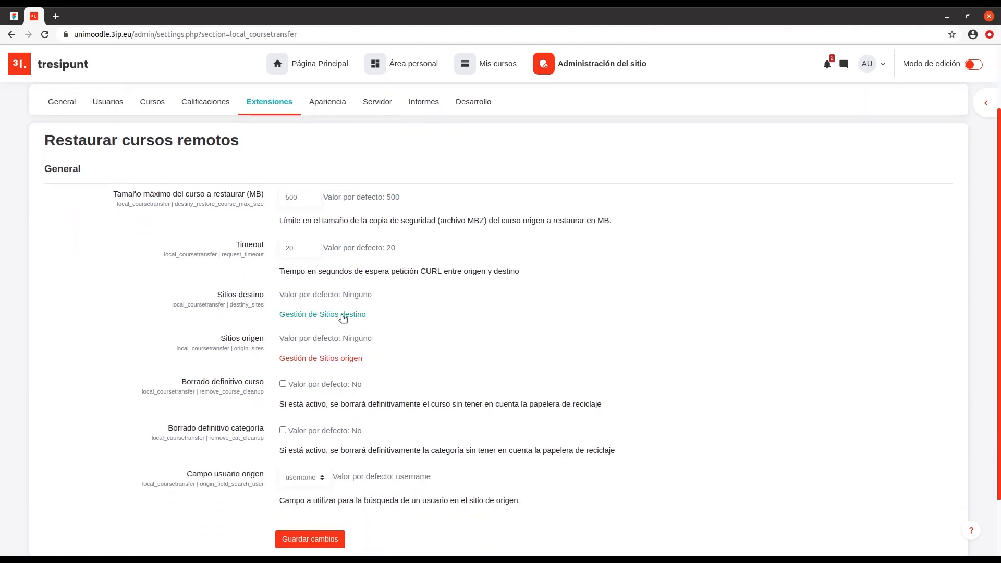
click(341, 316)
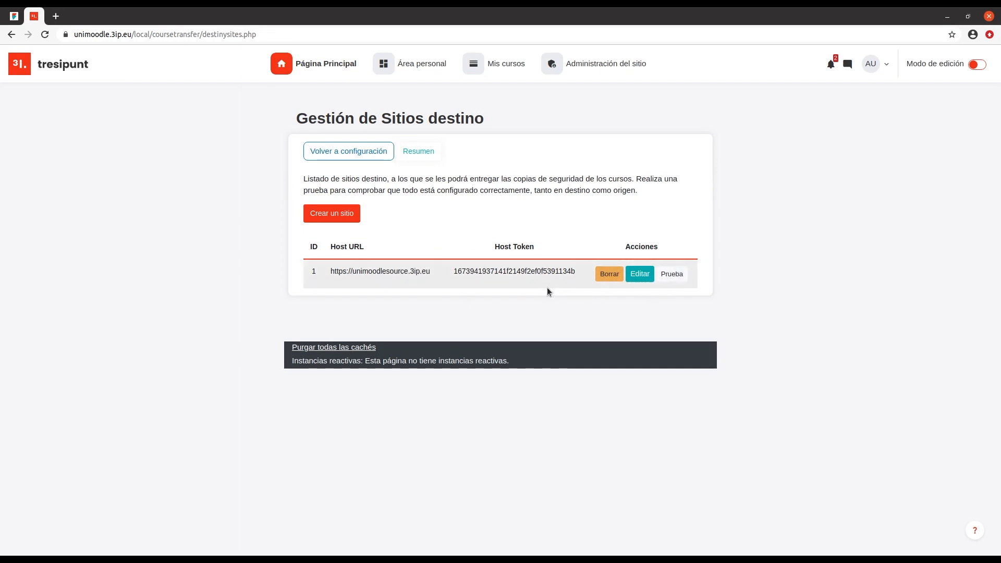
click(668, 278)
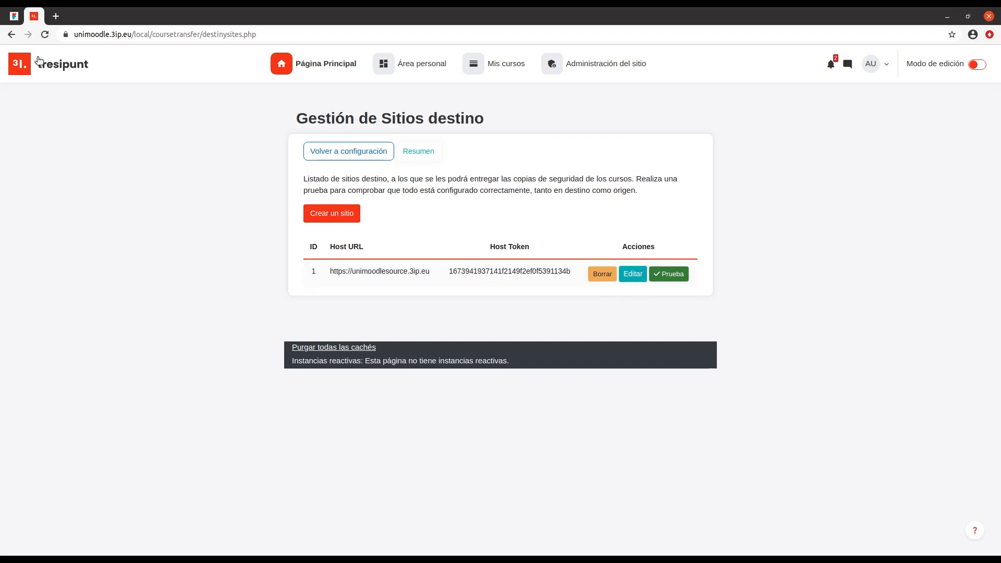
click(9, 36)
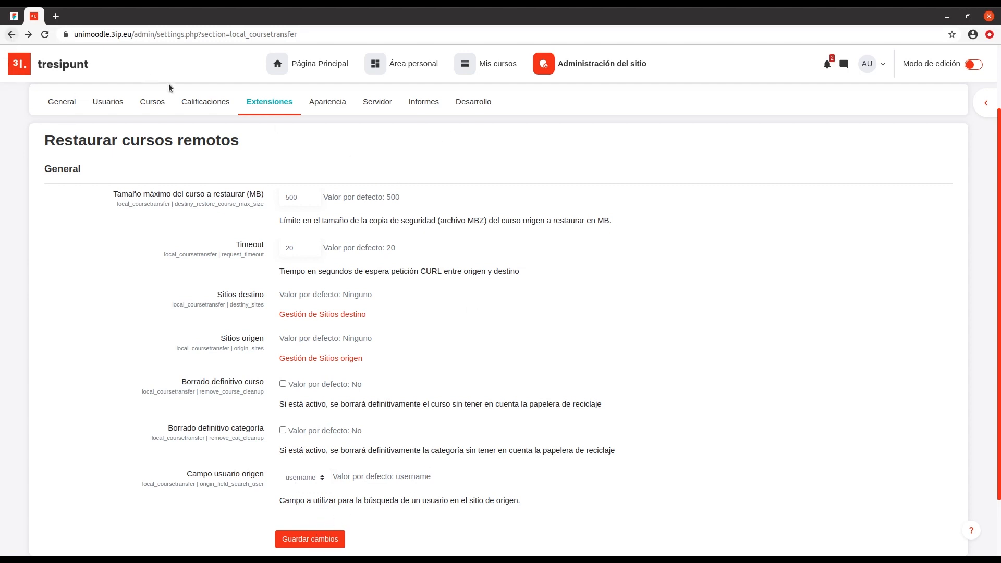
click(282, 107)
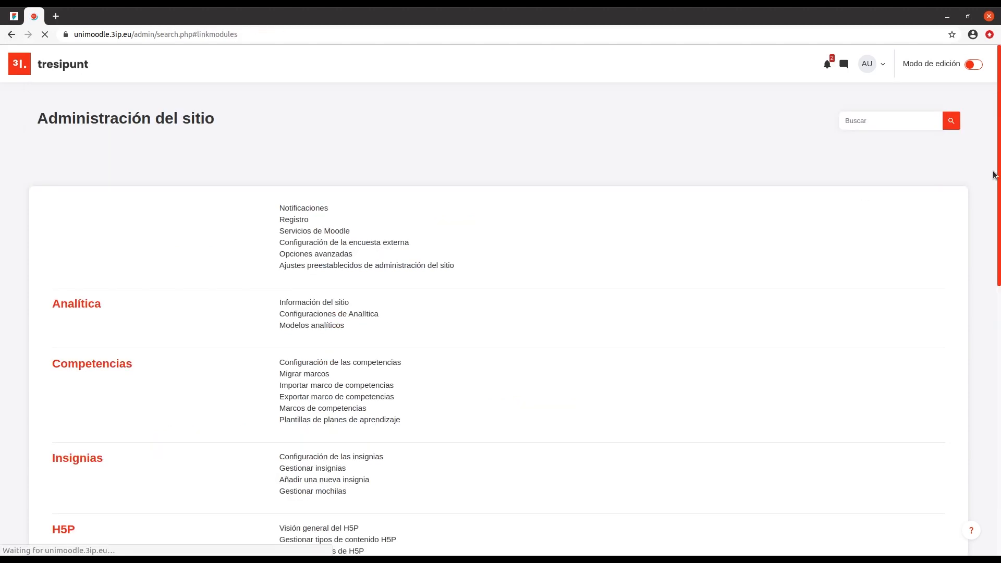
drag(994, 174, 998, 528)
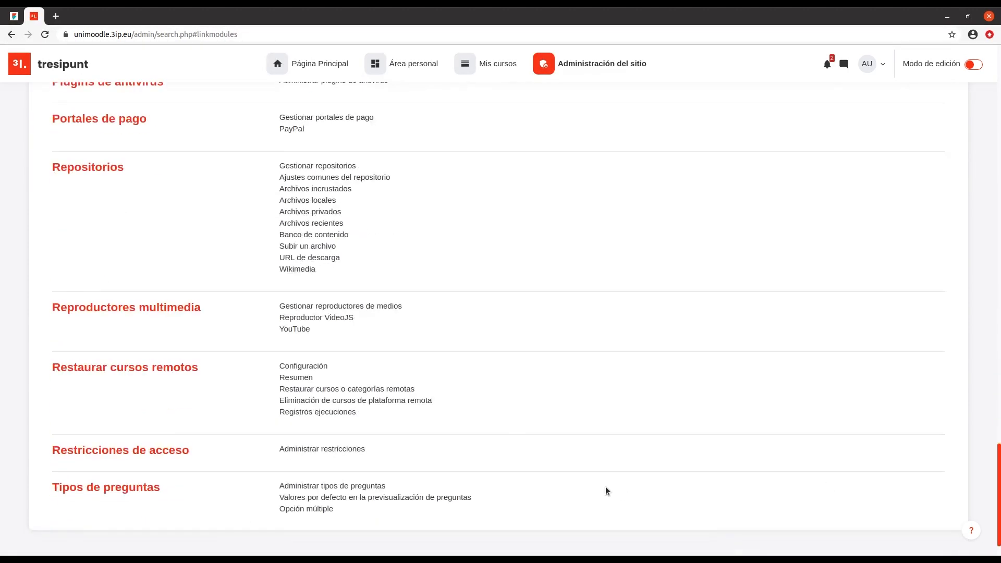
scroll(606, 491, down, 1)
click(354, 342)
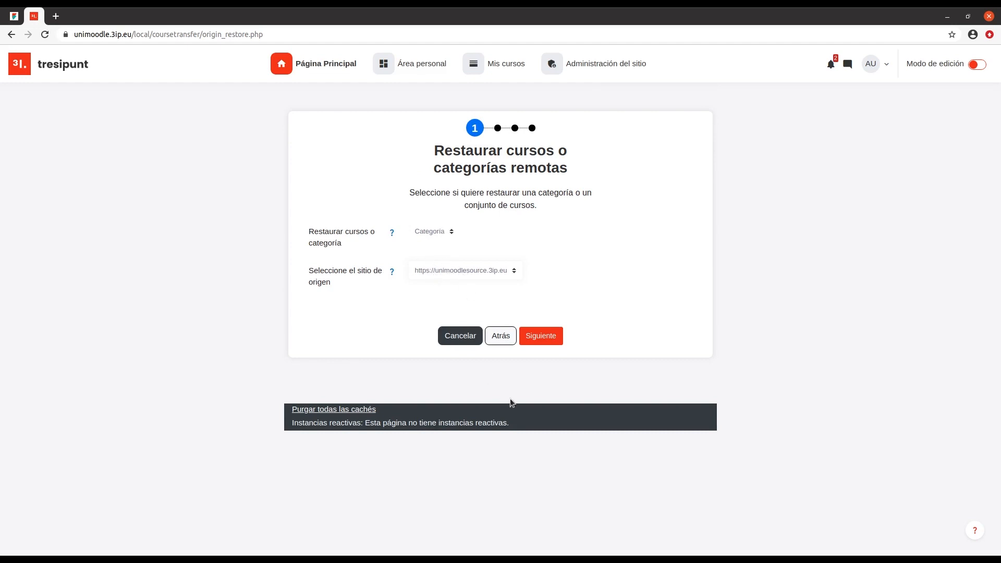
click(547, 341)
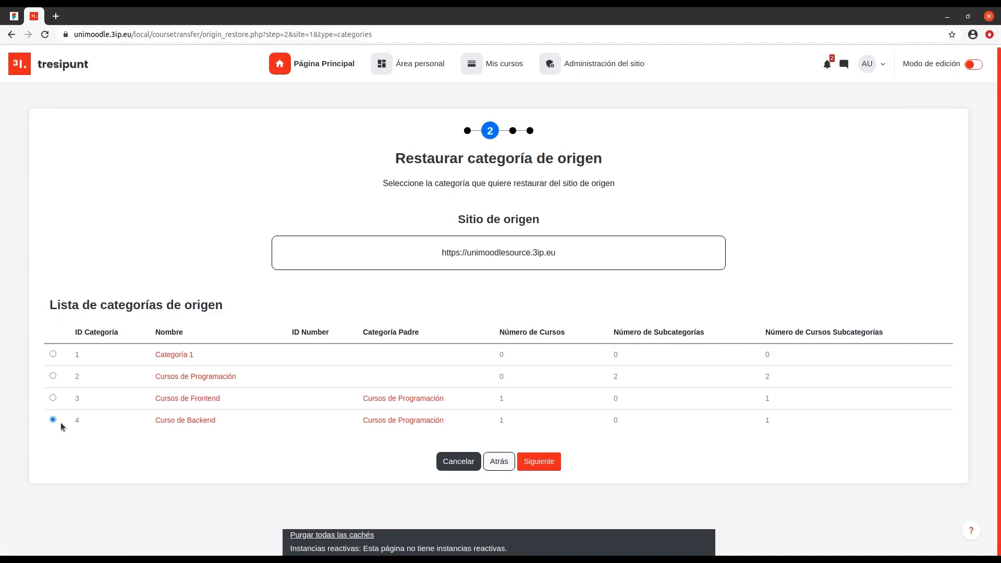
- Choose Cursos de Frontend as the origin category, restored into a new category with the origin users' data included
click(53, 399)
click(545, 463)
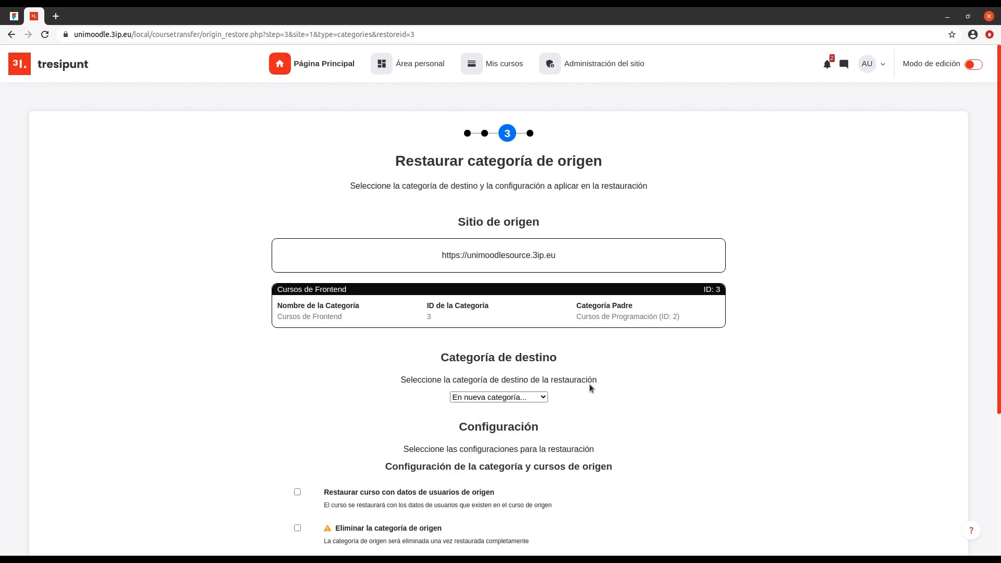
scroll(589, 384, down, 4)
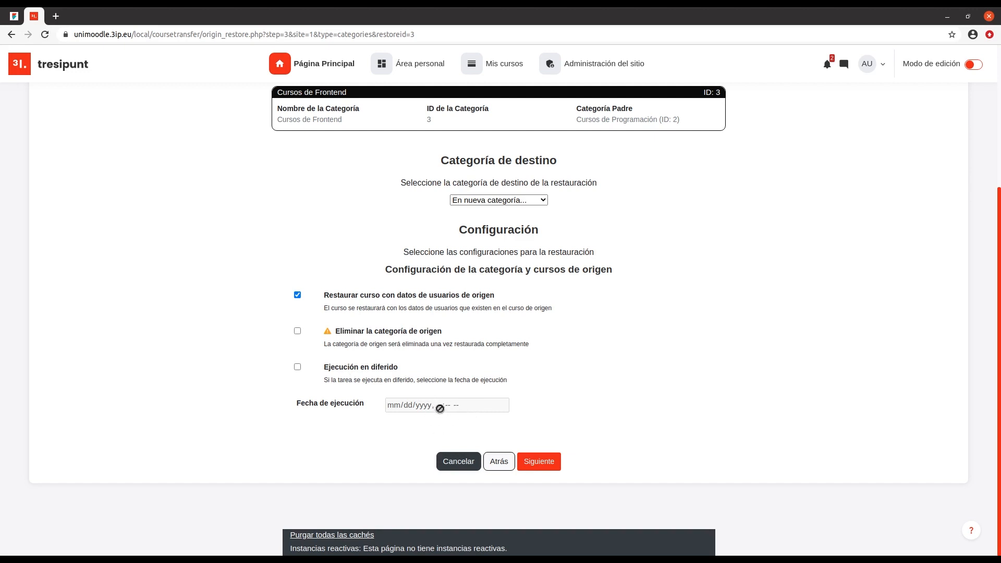
click(540, 463)
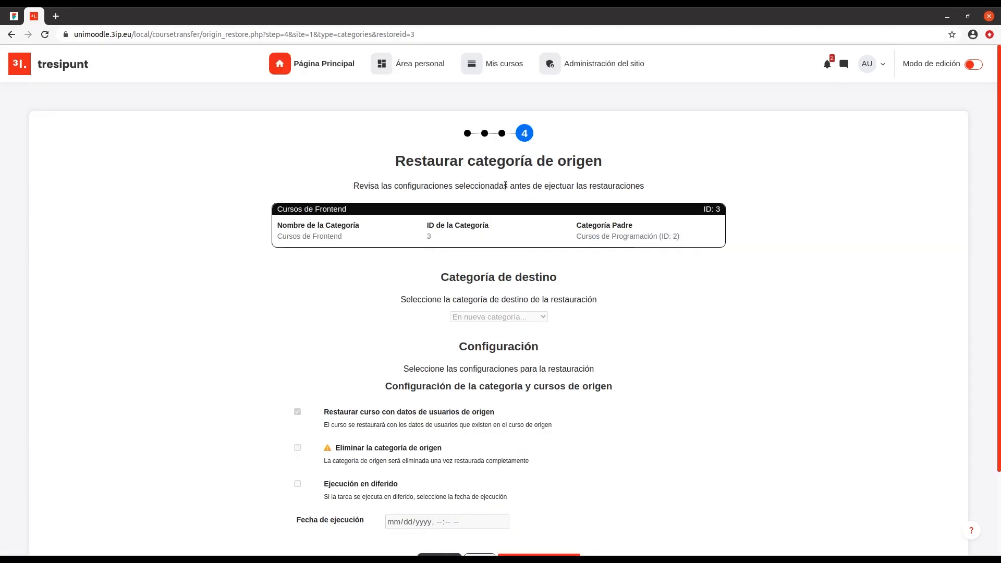
- Review the selected configuration for Cursos de Frontend and execute the category restoration
scroll(389, 330, down, 1)
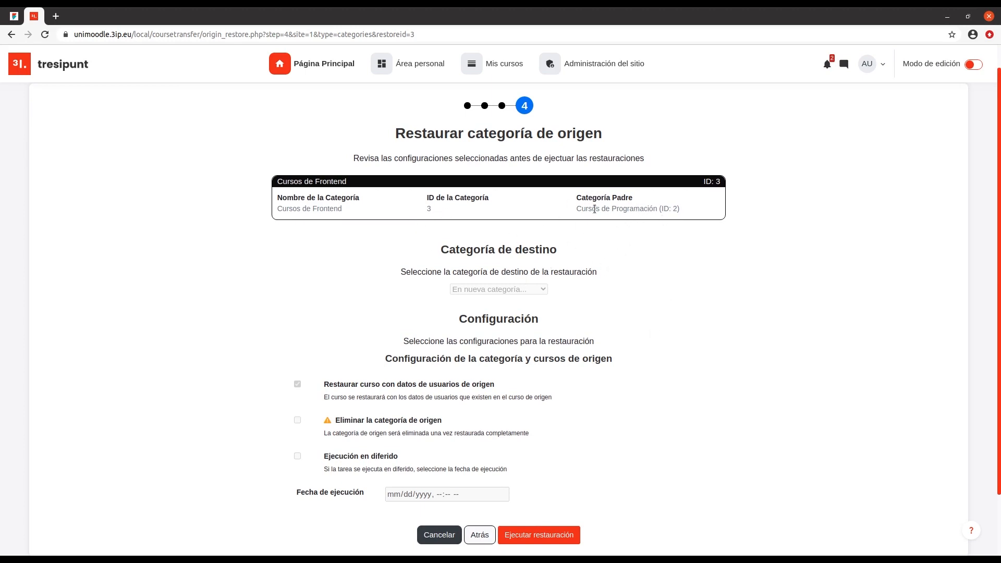
scroll(548, 259, down, 2)
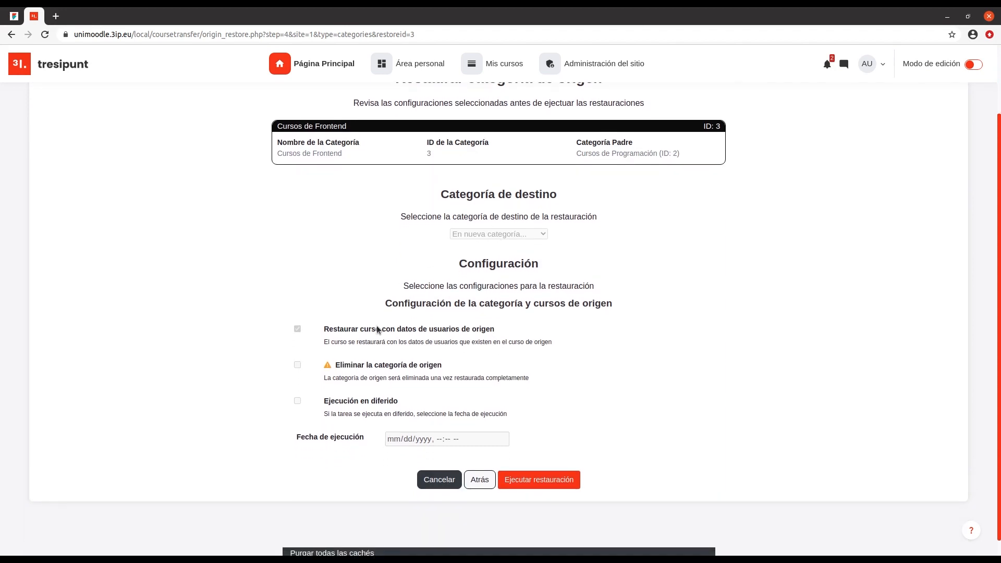
click(528, 487)
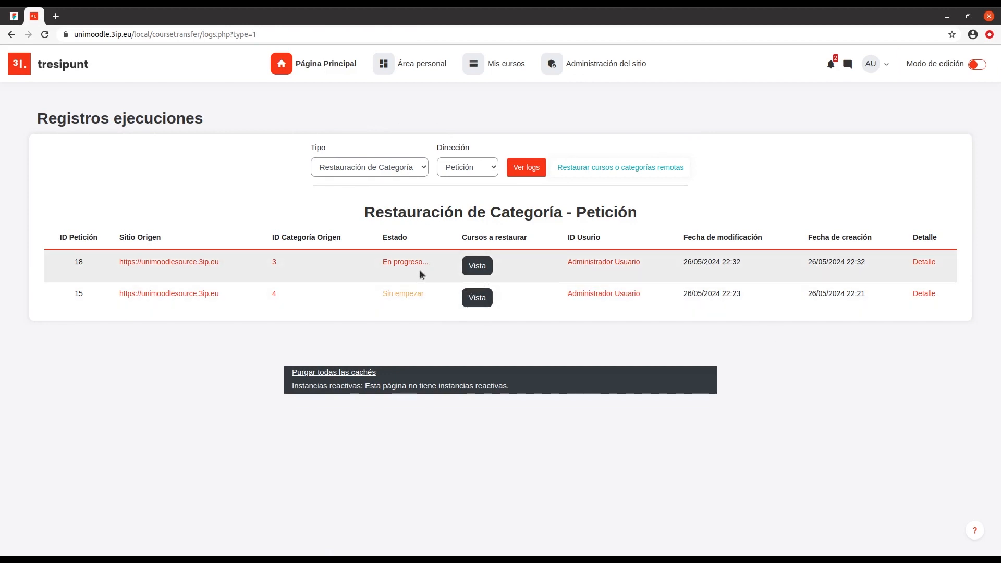
- Check the courses included in category restoration request 18 and open its log detail
click(477, 266)
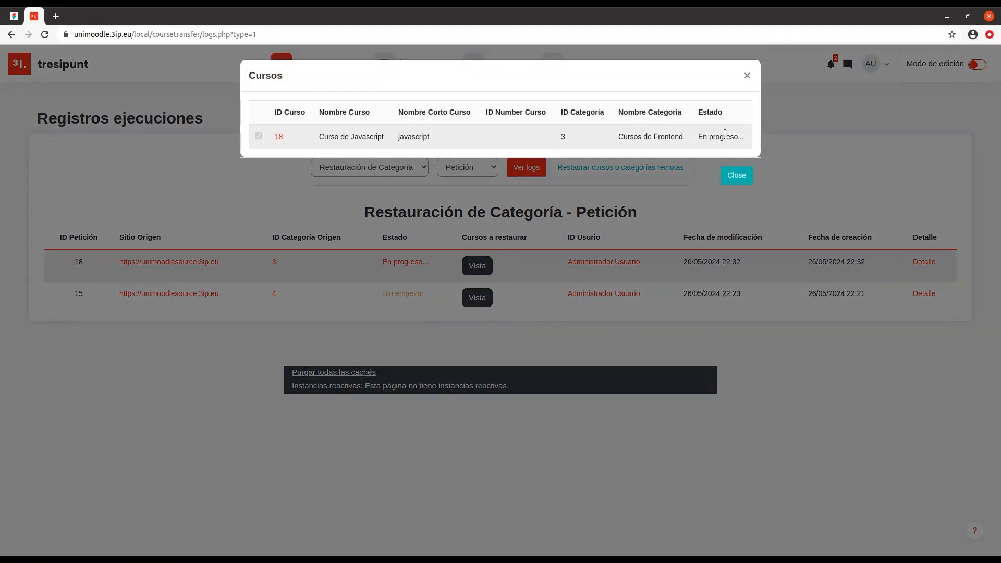
click(747, 76)
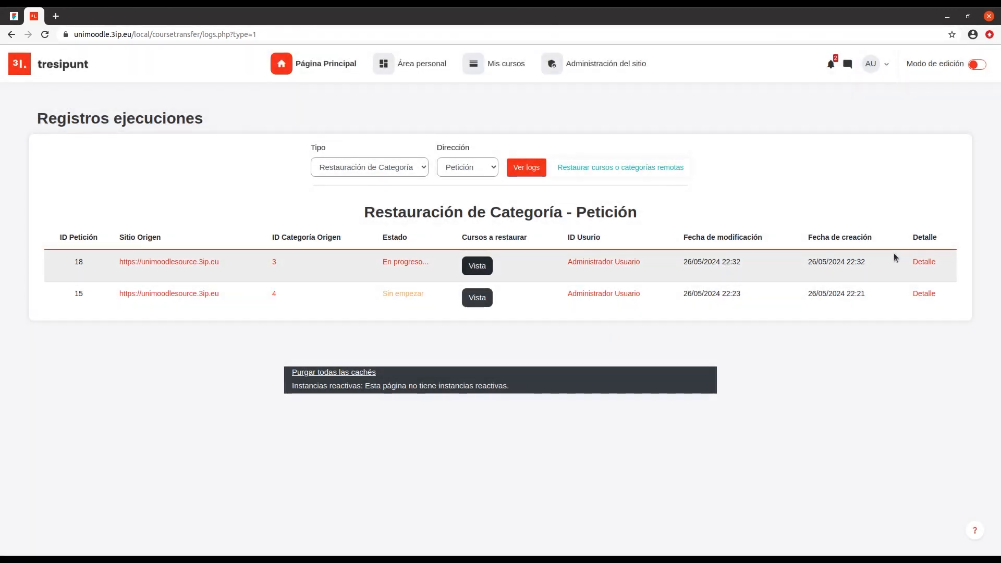
click(924, 261)
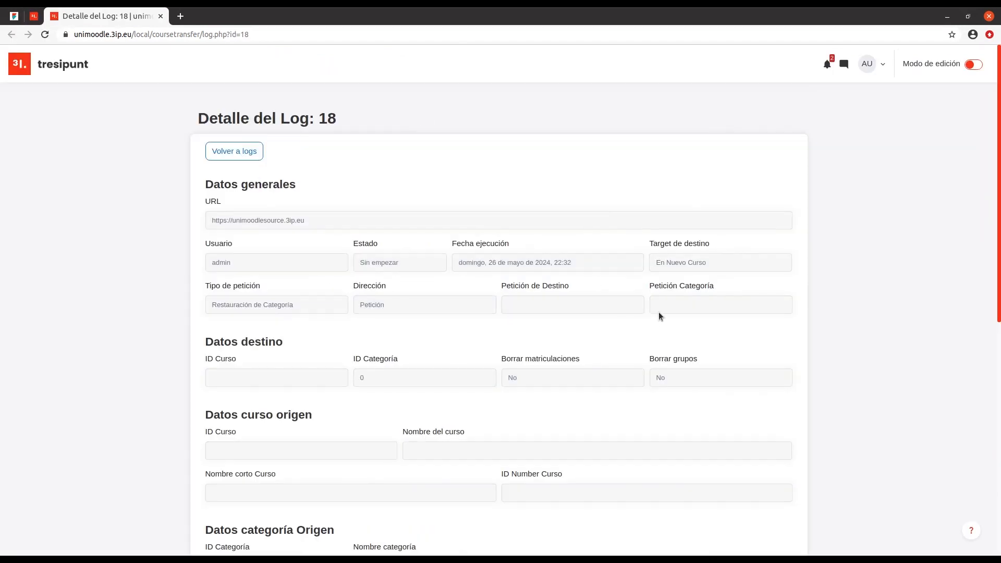
- Review the general, destination, origin category, configuration and error data in request 18's log detail, and close the detail
scroll(537, 284, down, 3)
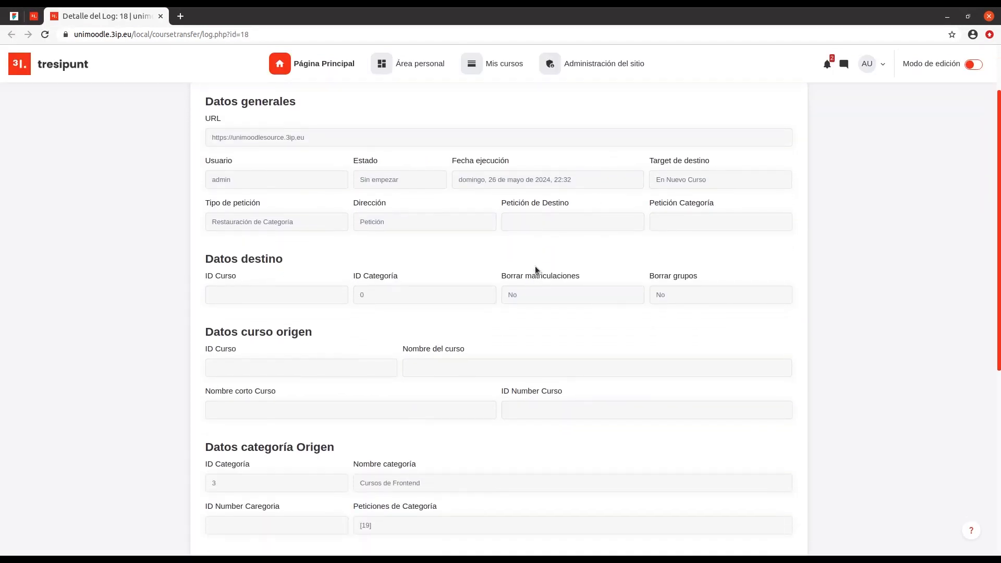
scroll(535, 267, down, 7)
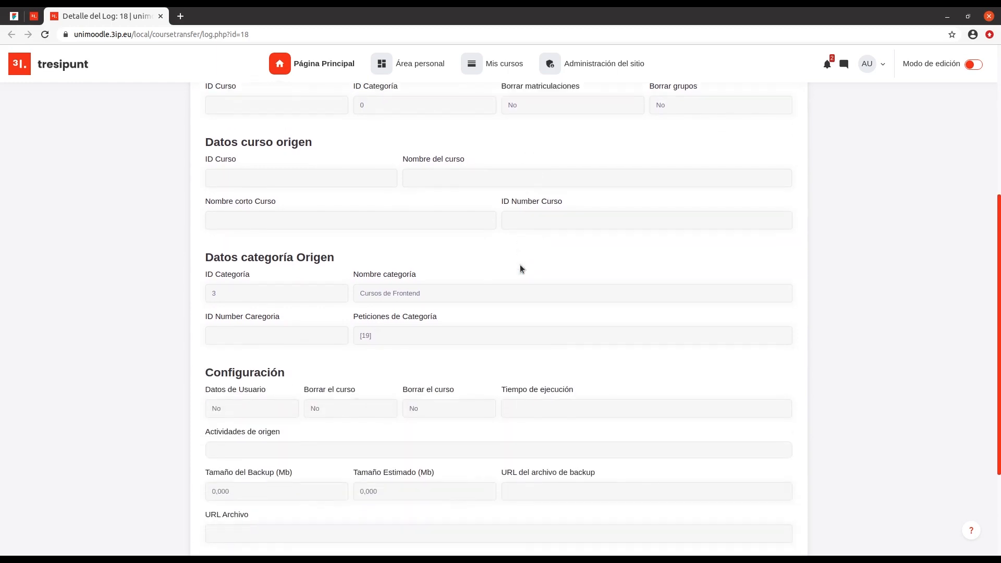
scroll(520, 268, down, 6)
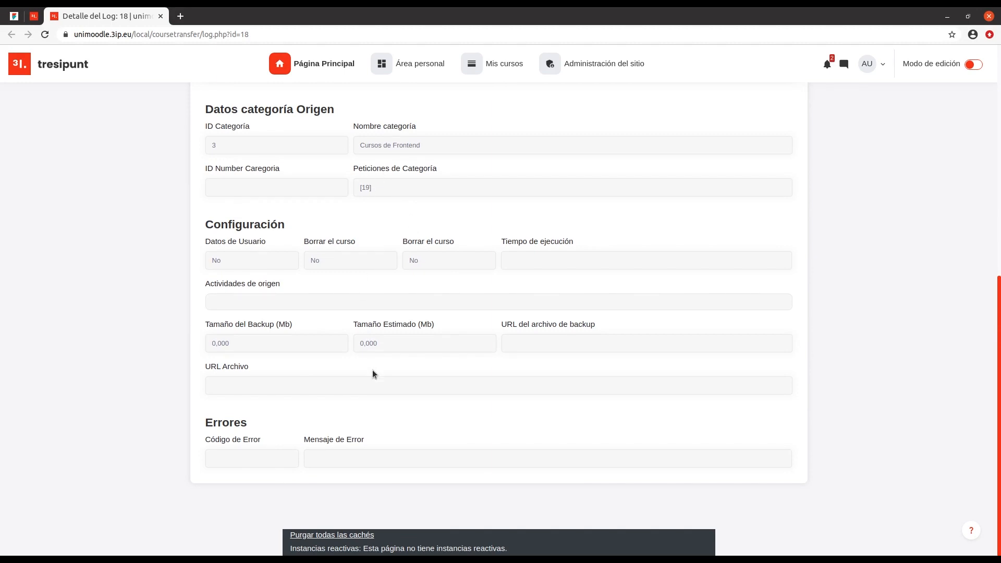
scroll(440, 376, up, 5)
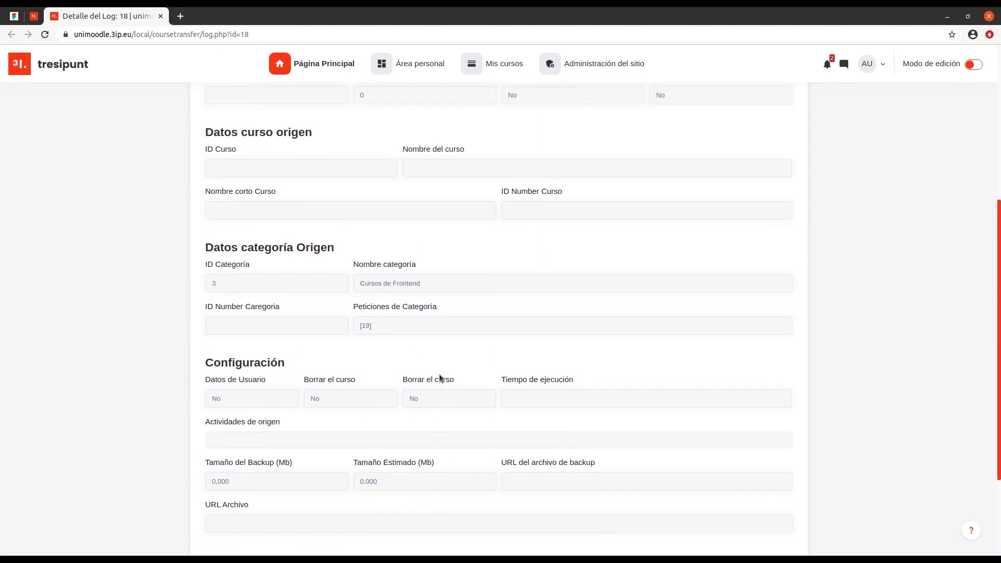
key(ctrl+w)
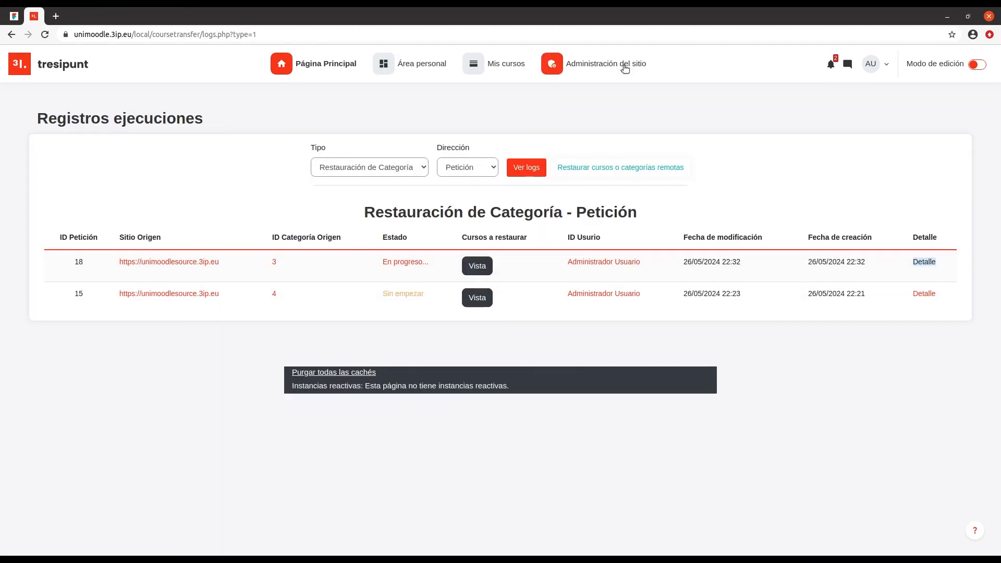
- Refresh the category restoration log, review request 18's detail again through its error section, and return to the log
click(45, 35)
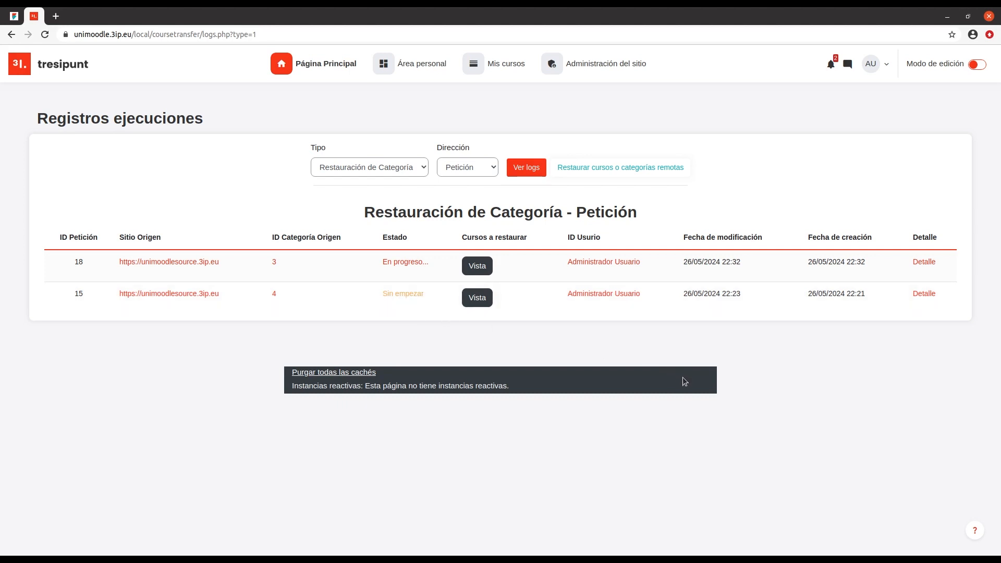
click(45, 35)
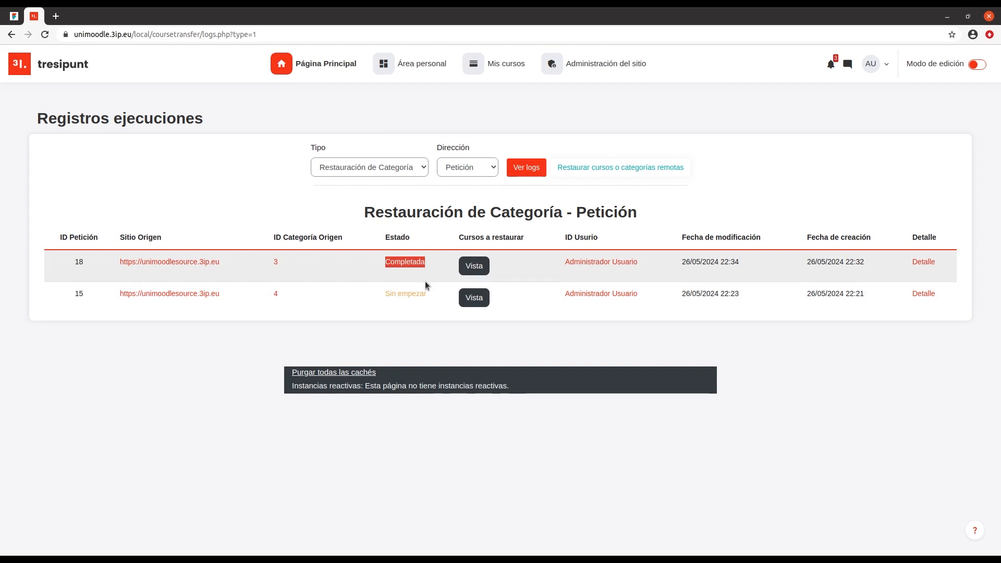
click(924, 263)
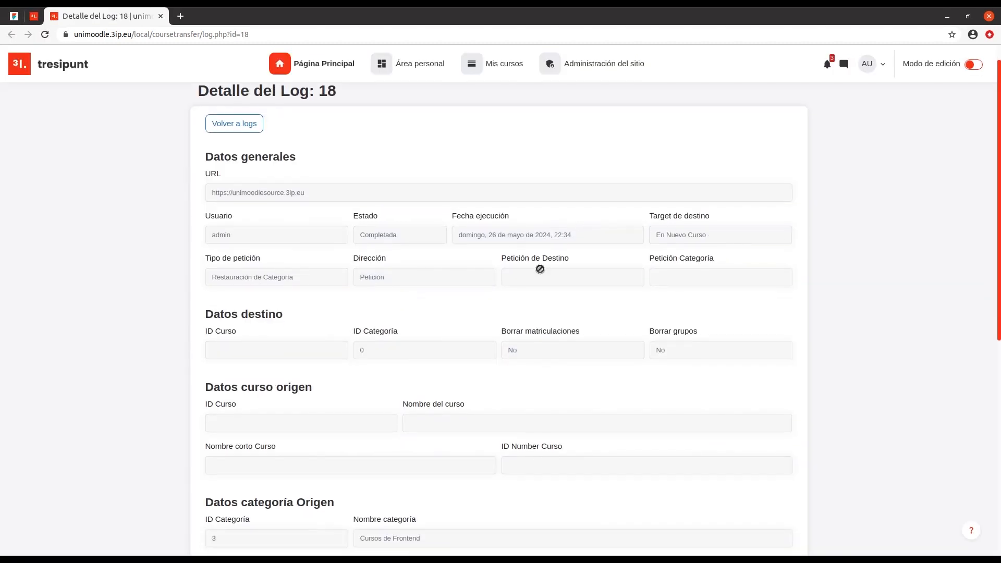
scroll(395, 235, down, 4)
scroll(395, 239, down, 5)
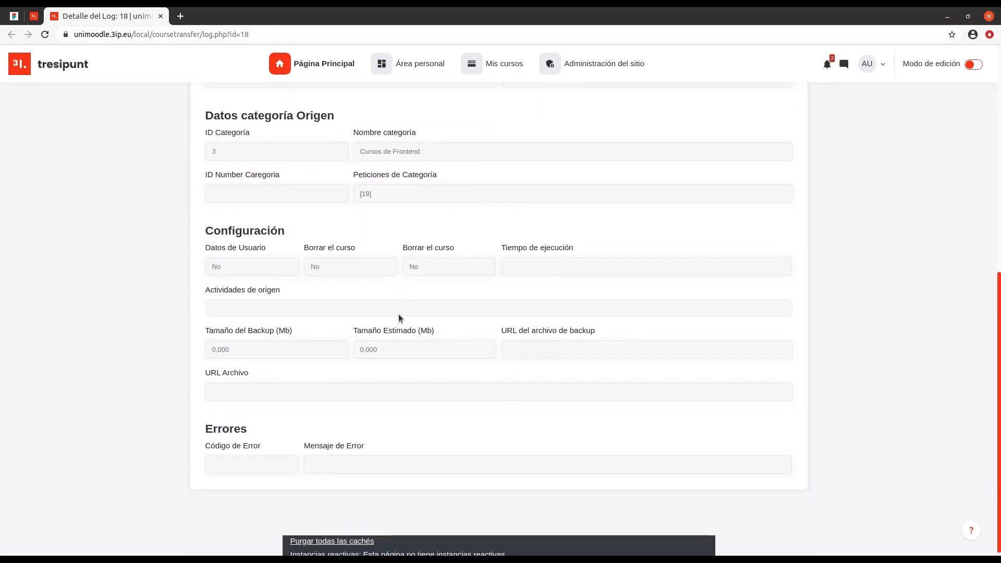
scroll(424, 316, up, 6)
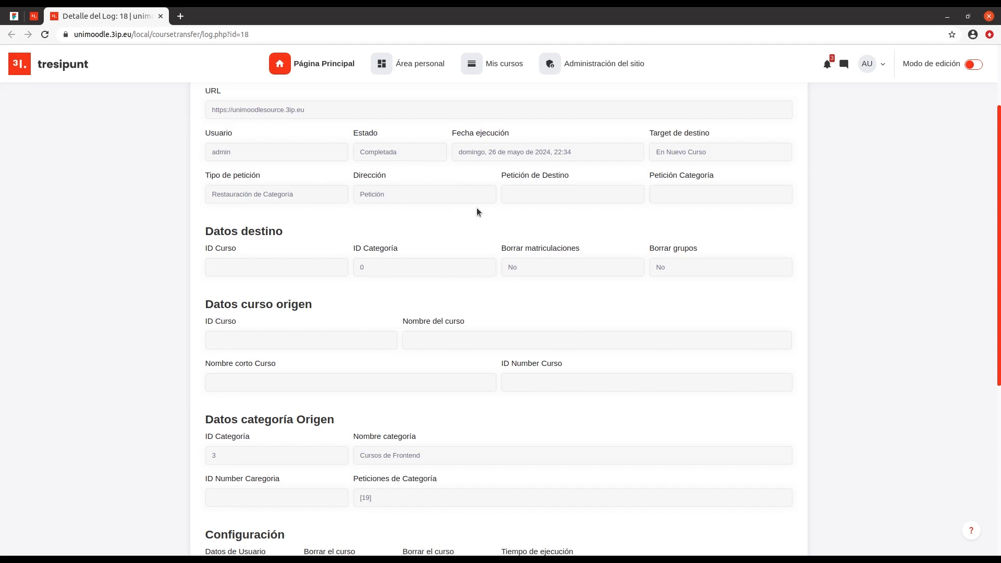
key(ctrl+w)
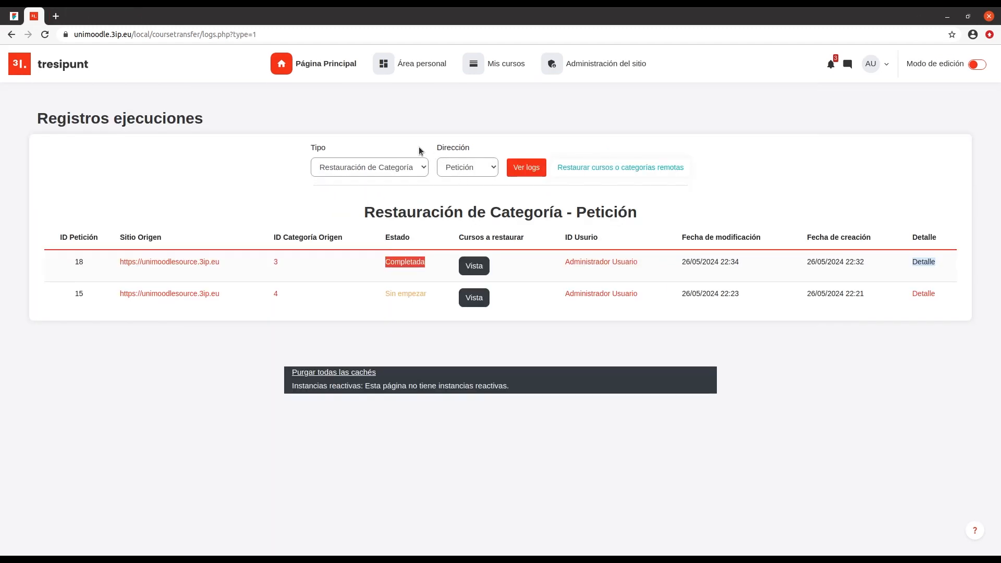
- Open course and category management from site administration and display the courses in the Cursos de Frontend category
click(613, 65)
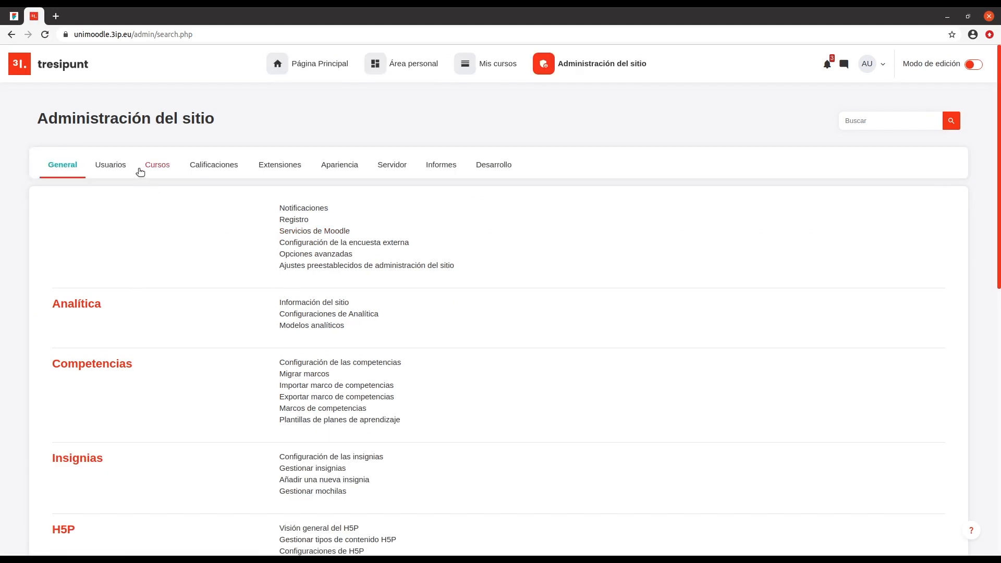
click(150, 165)
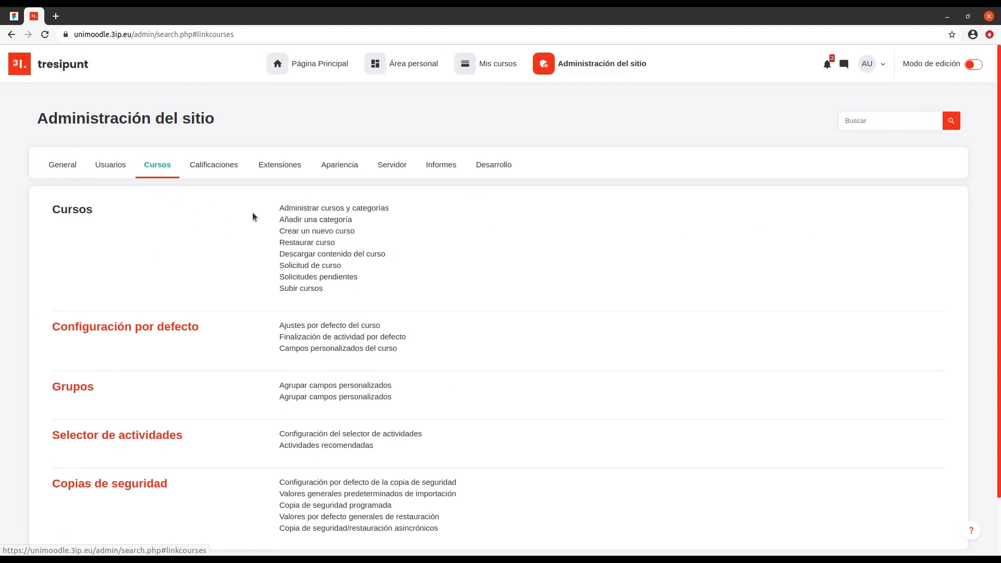
click(302, 209)
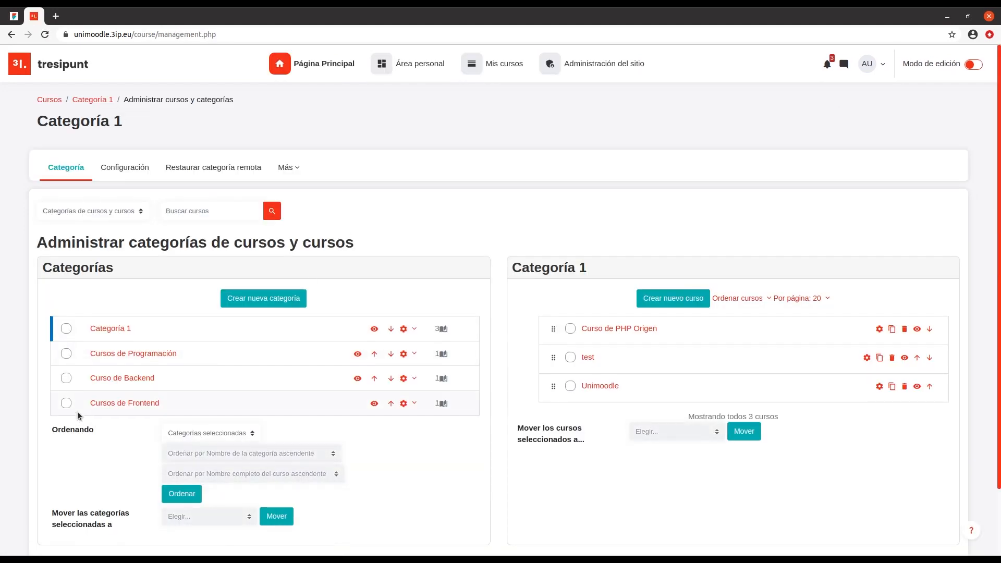
click(120, 403)
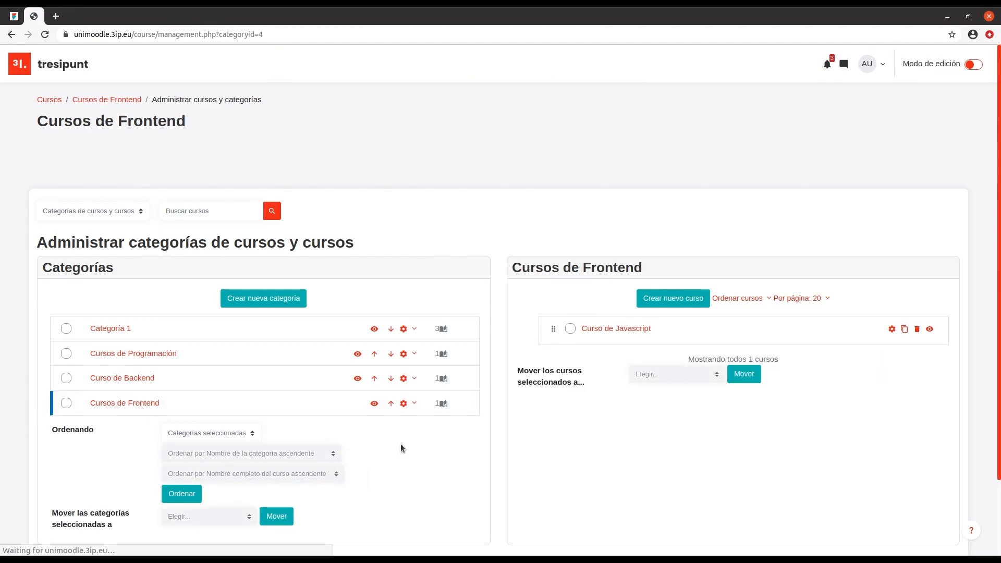
- Select Curso de Javascript in Cursos de Frontend to see its details and view its course page
click(618, 330)
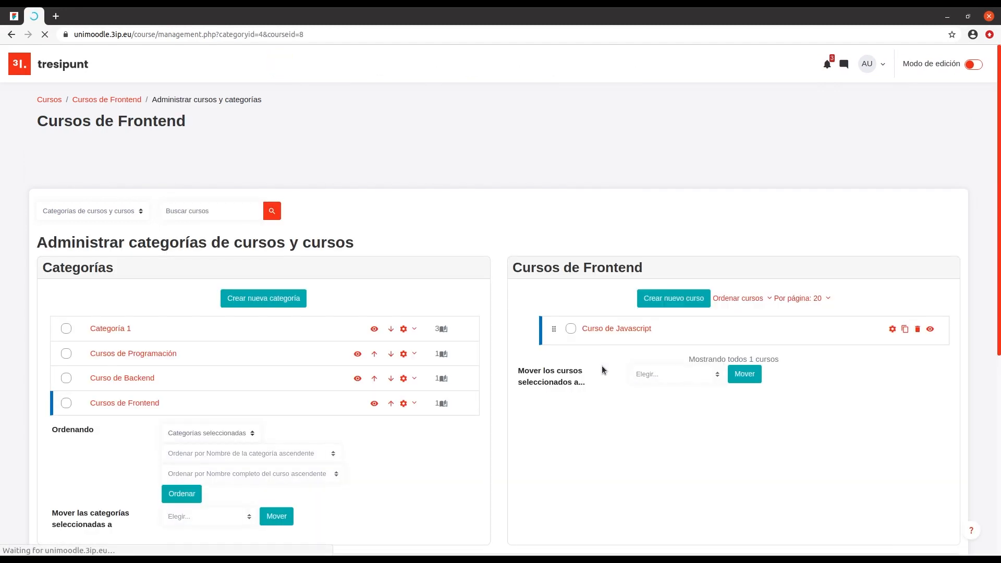
scroll(600, 381, down, 4)
scroll(389, 428, down, 2)
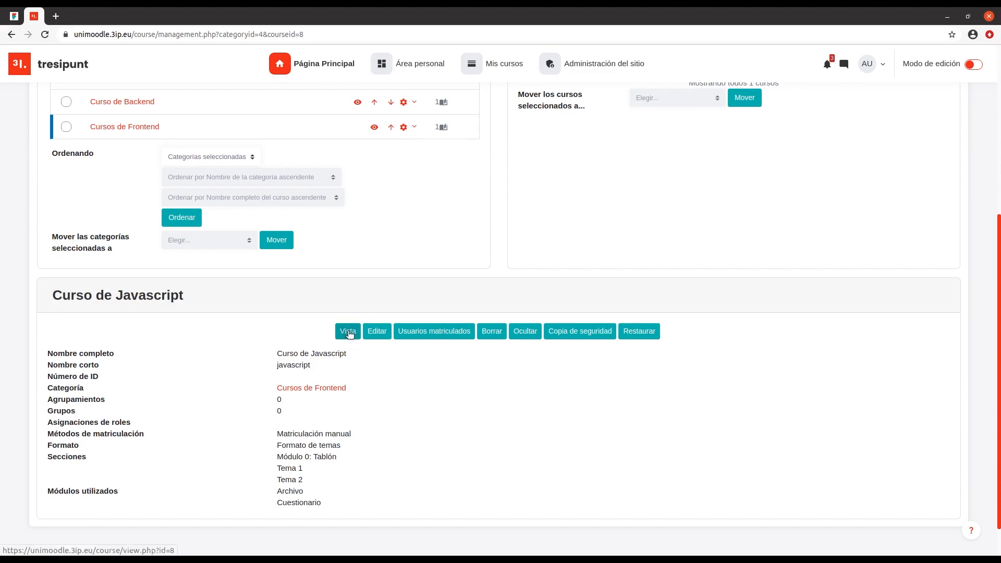
click(348, 331)
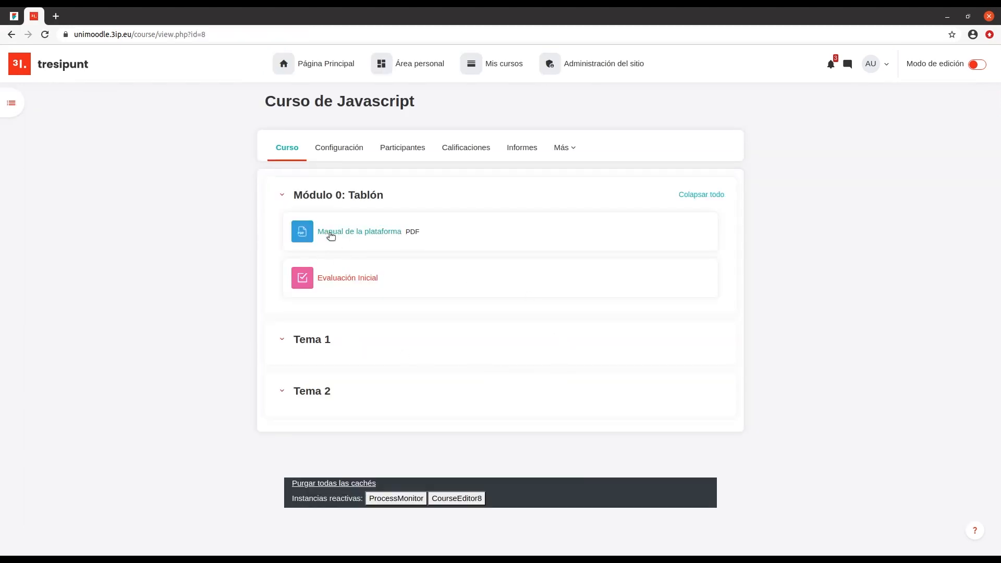
- Check the Módulo 0: Tablón contents and the participants of Curso de Javascript, and return to the course page
drag(452, 215, 334, 244)
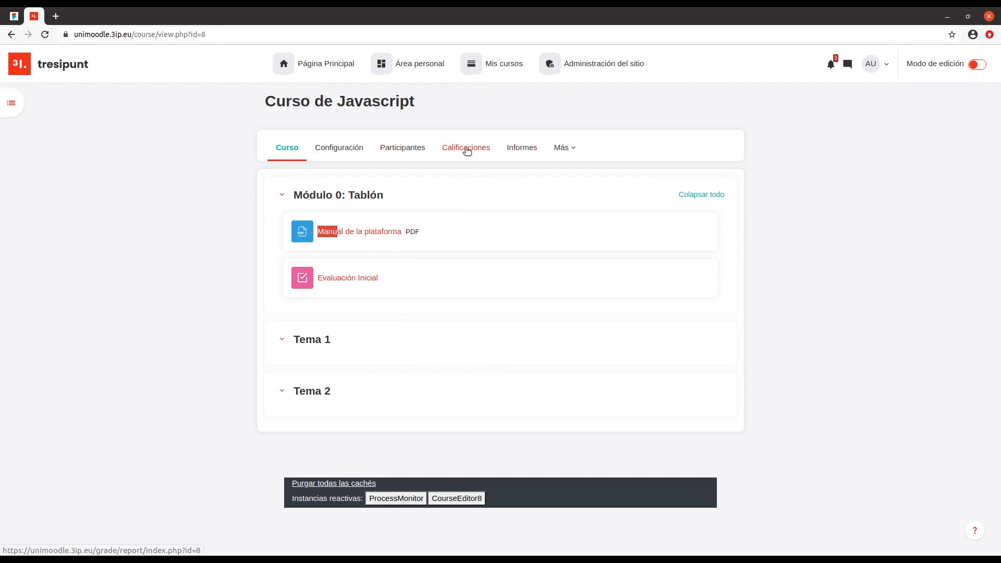
click(400, 149)
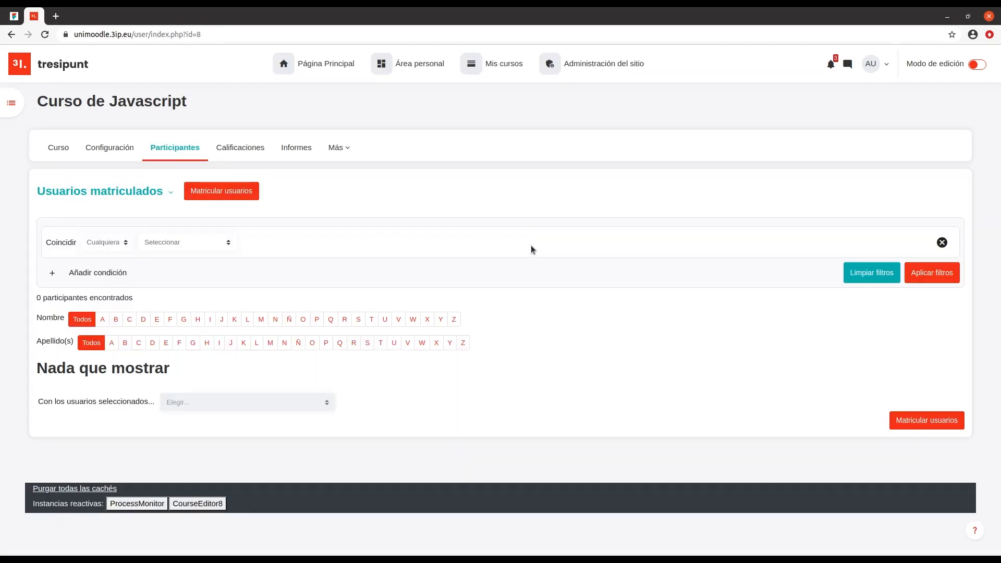
click(58, 149)
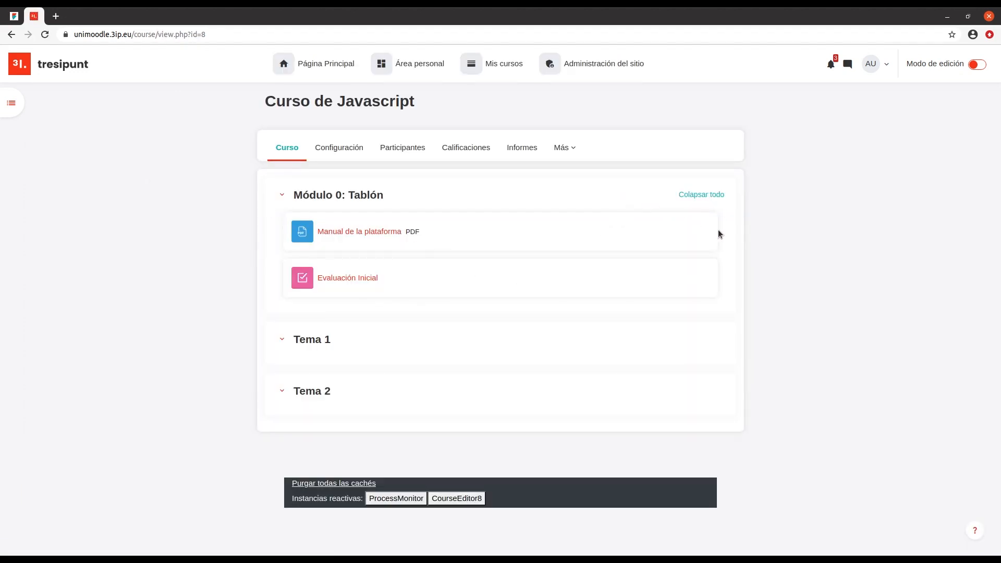